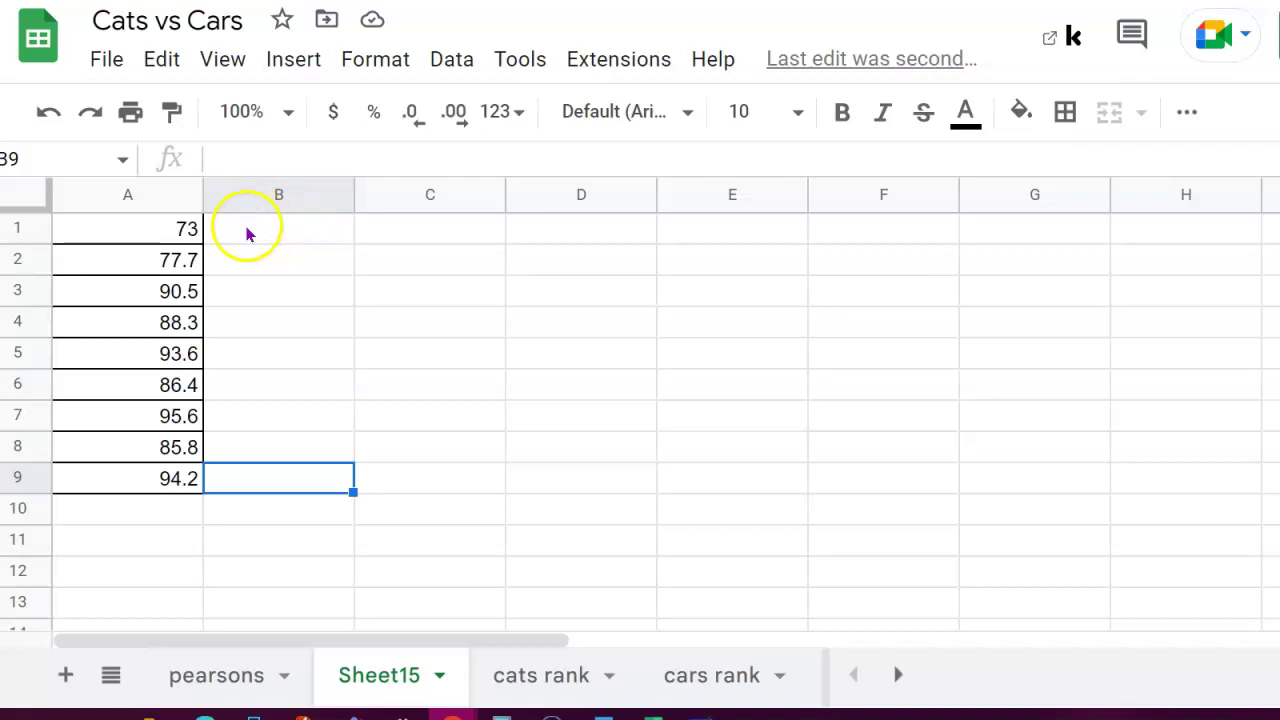
# - Sort the sheet by column A in ascending order (A to Z) with the values in A1:A9 selected
pyautogui.moveTo(189, 229); pyautogui.dragTo(191, 474)
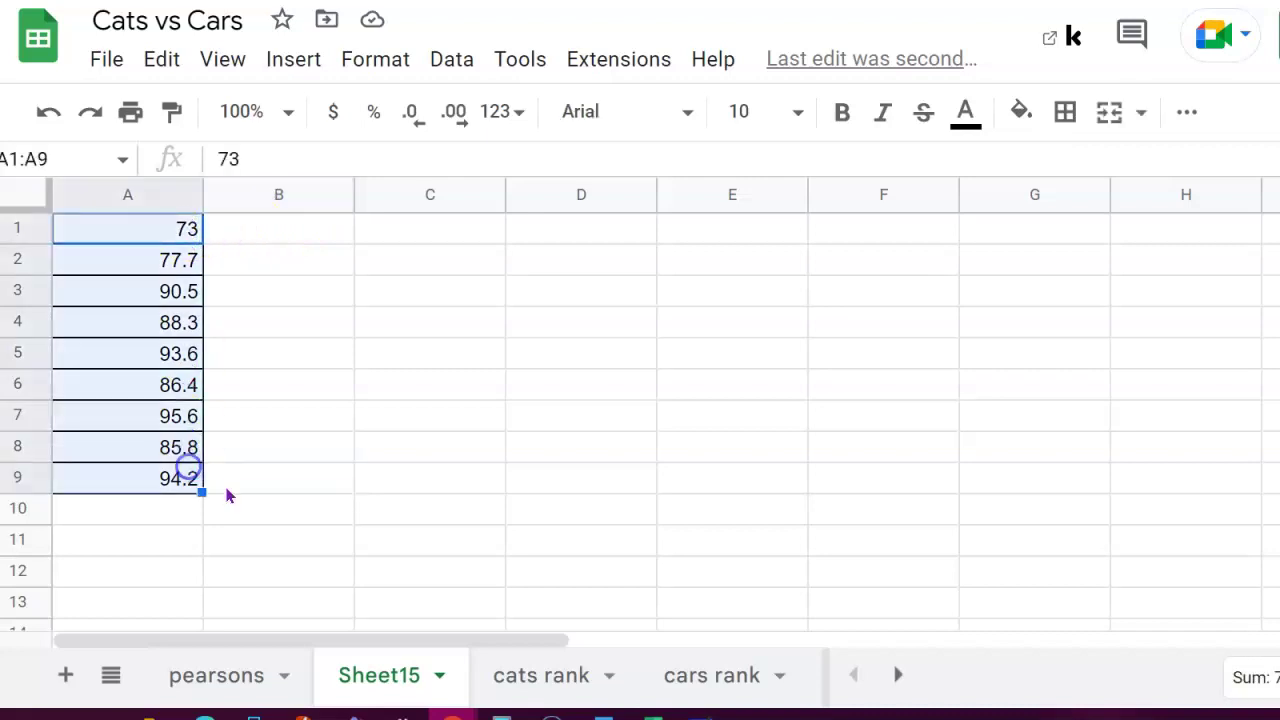
pyautogui.click(443, 58)
pyautogui.moveTo(465, 116)
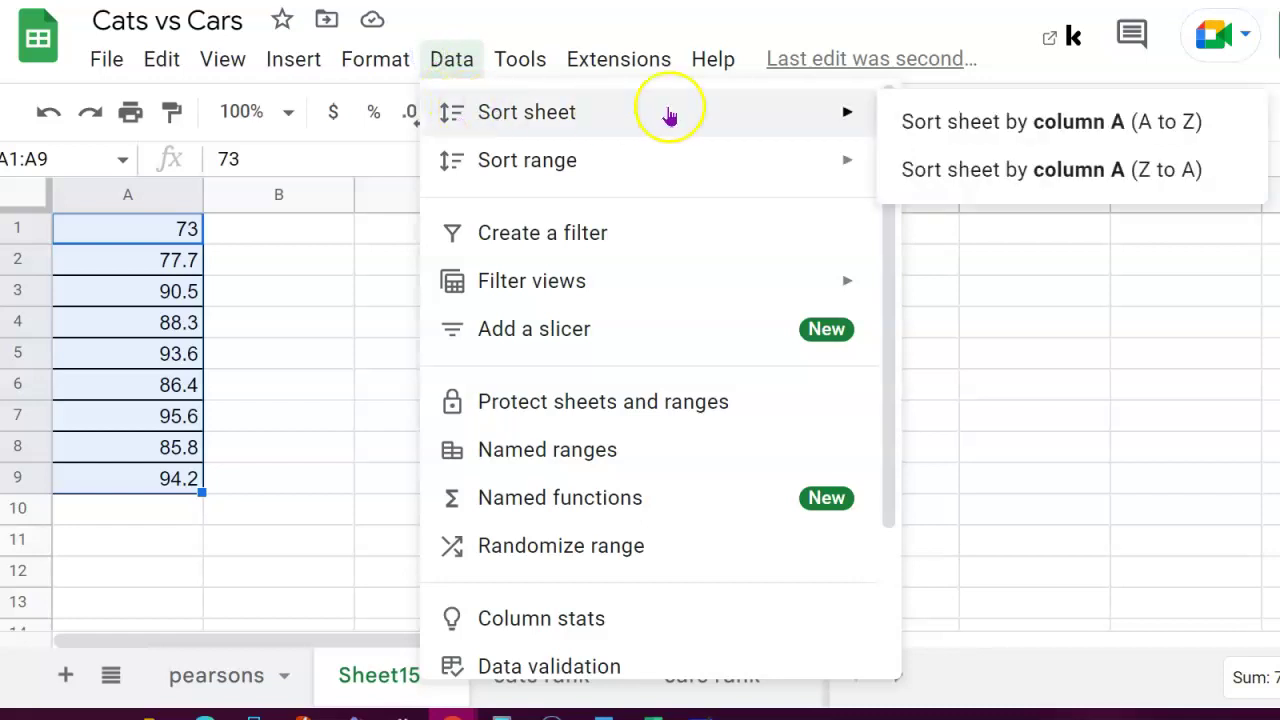
pyautogui.click(971, 123)
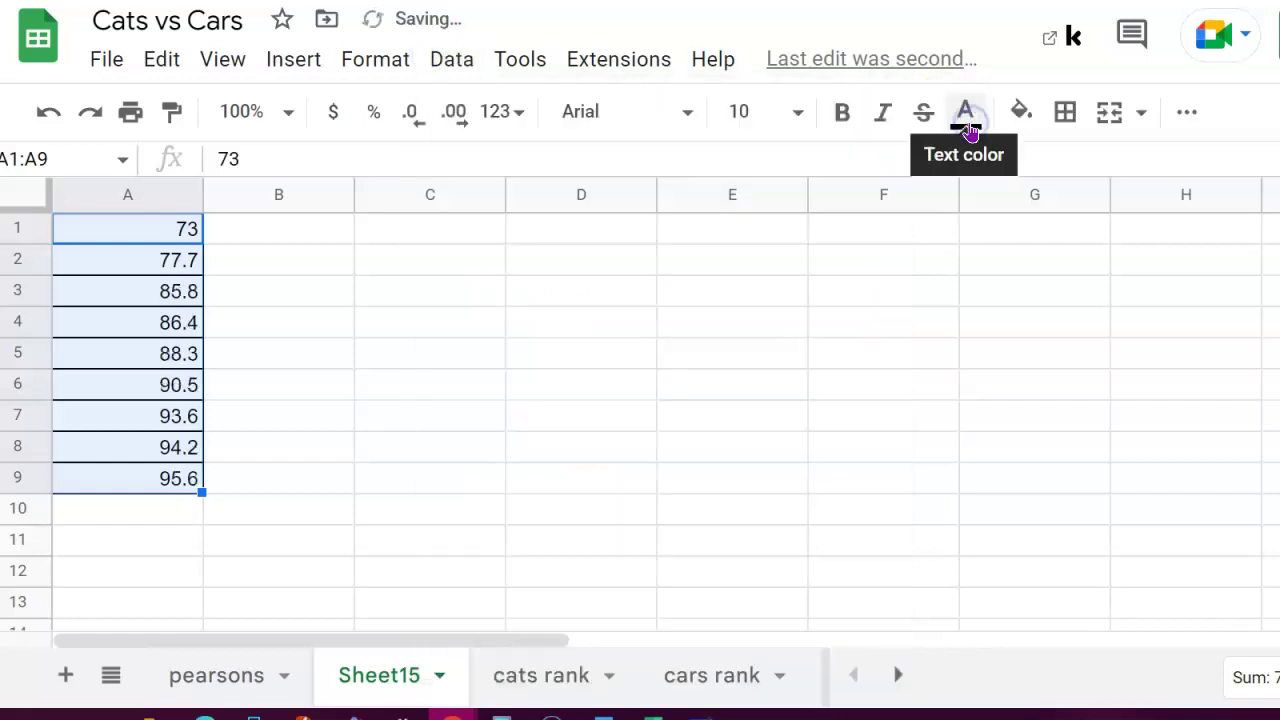
pyautogui.click(296, 366)
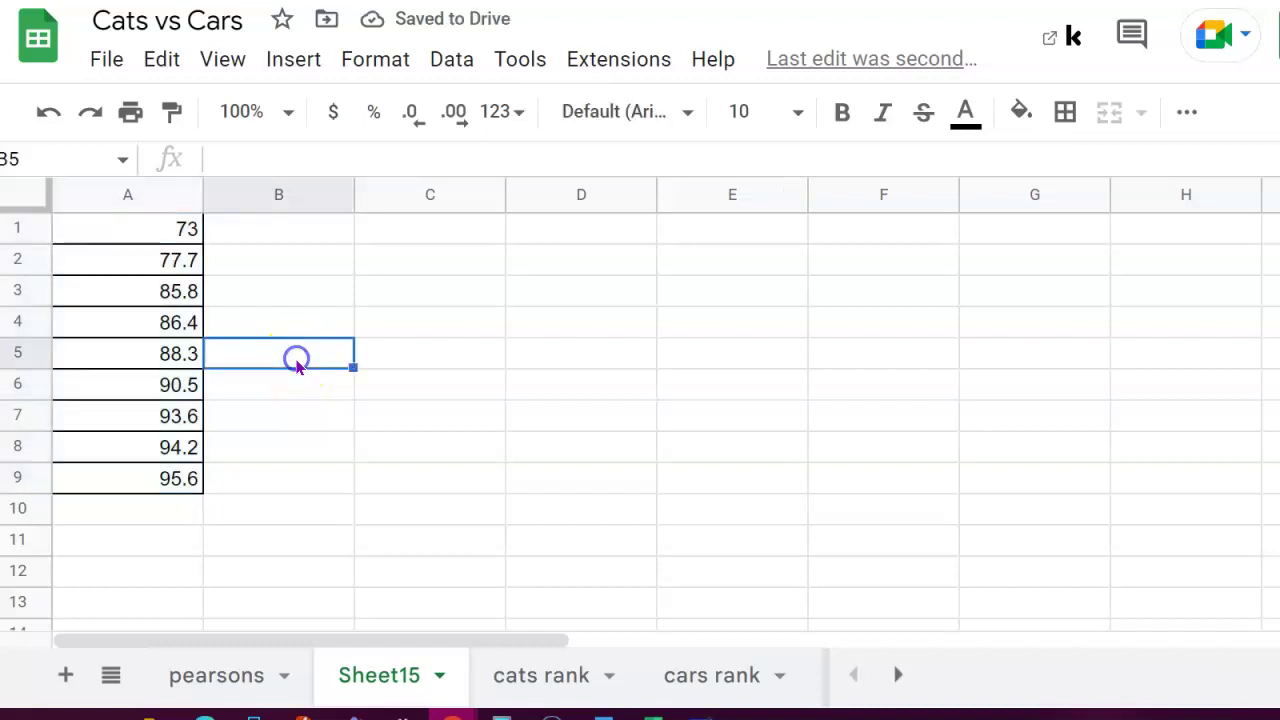
# - Number the sorted values by filling B1:B9 with the ranks 1 to 9
pyautogui.click(236, 241)
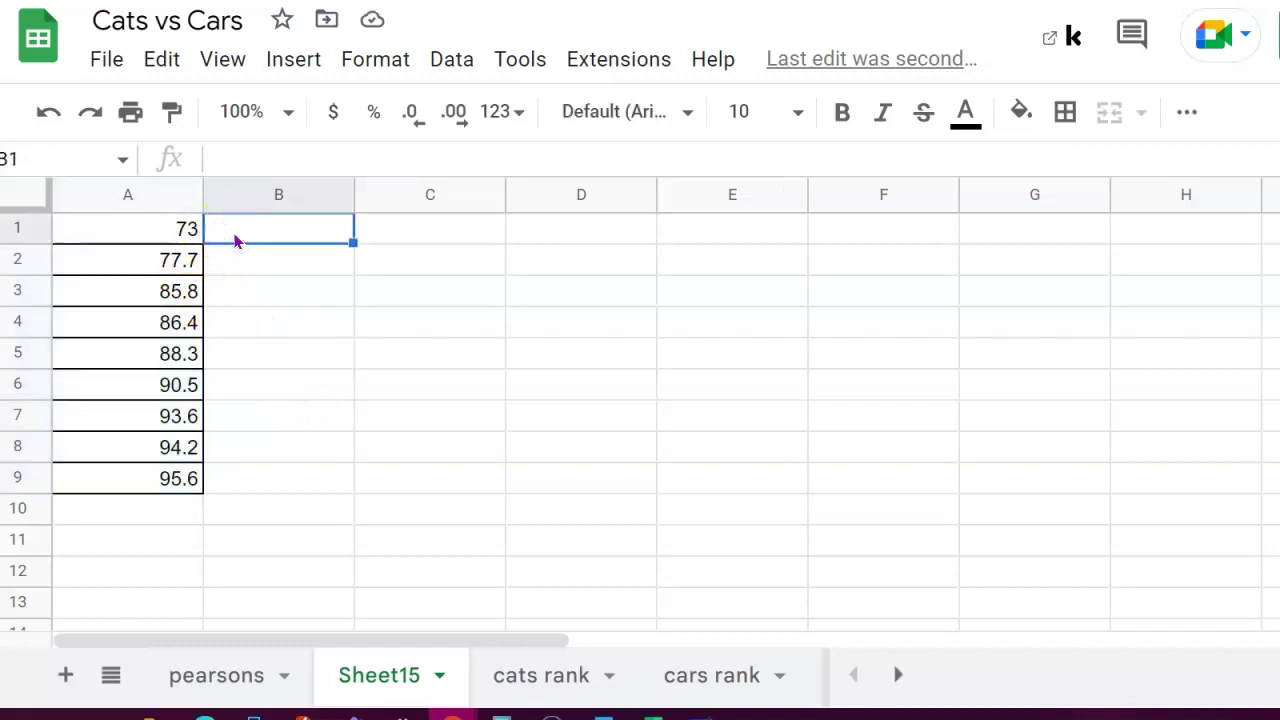
pyautogui.write('1')
pyautogui.press('Return')
pyautogui.write('2')
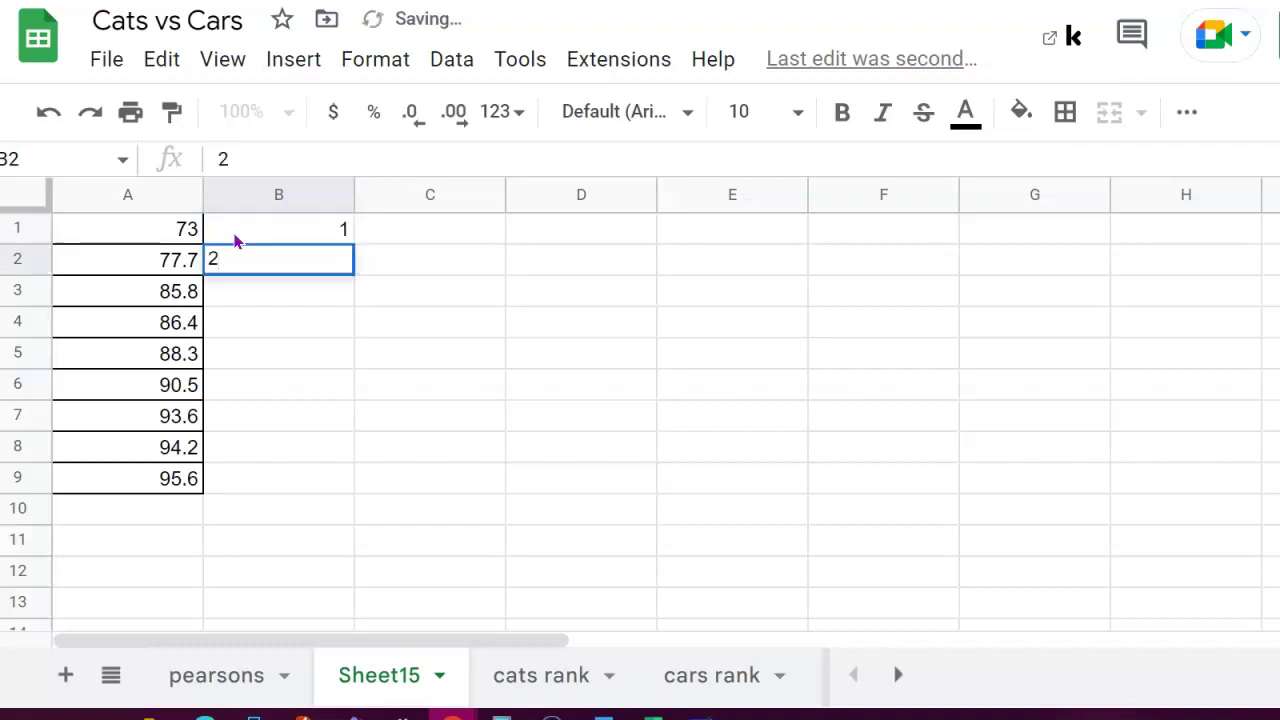
pyautogui.press('Return')
pyautogui.write('3')
pyautogui.click(257, 316)
pyautogui.click(330, 258)
pyautogui.click(343, 228)
pyautogui.moveTo(330, 234); pyautogui.dragTo(354, 491)
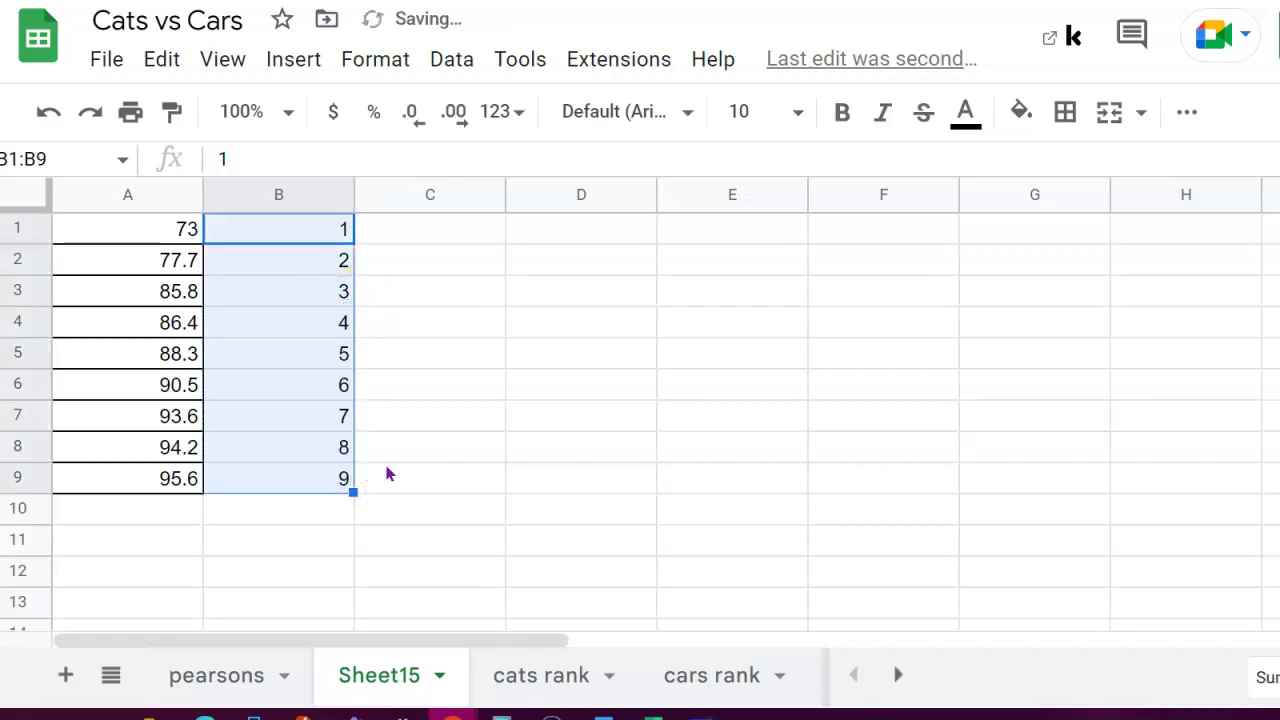
pyautogui.click(387, 458)
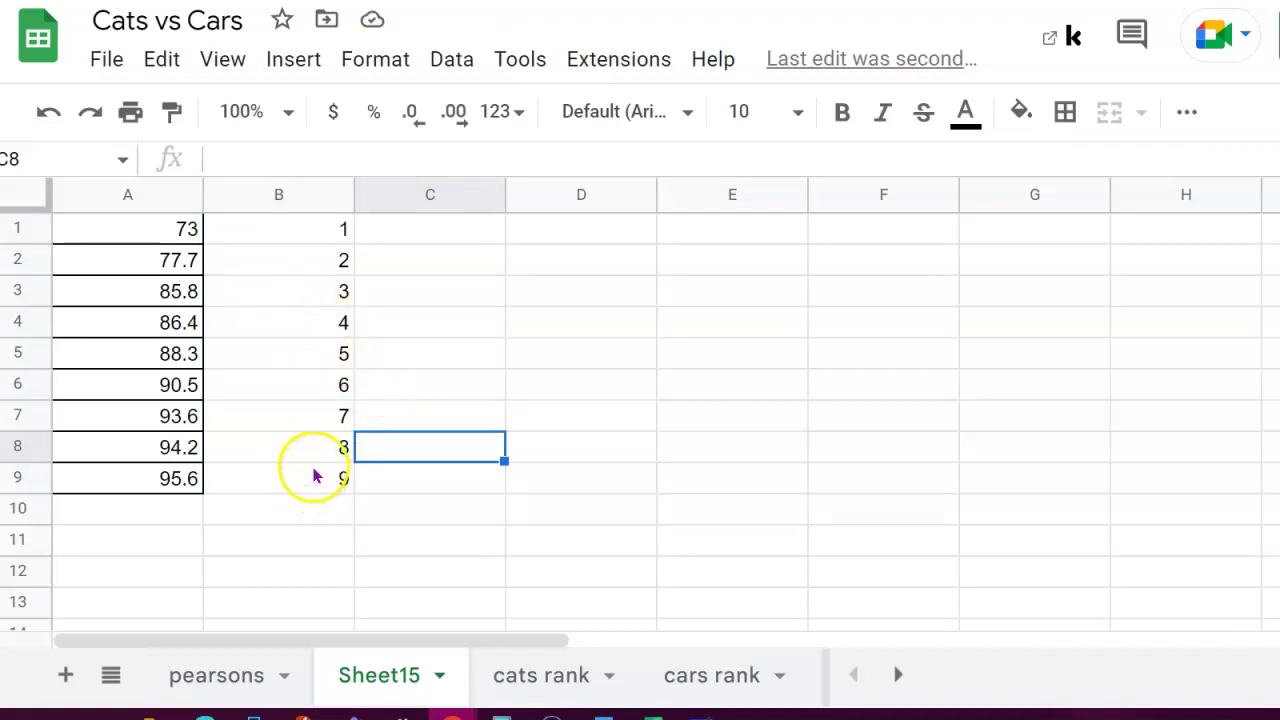
# - Examine the ranks in column B in pairs from both ends inward to locate the middle value
pyautogui.click(338, 232)
pyautogui.click(303, 473)
pyautogui.click(323, 440)
pyautogui.click(331, 262)
pyautogui.click(331, 292)
pyautogui.click(334, 410)
pyautogui.click(329, 384)
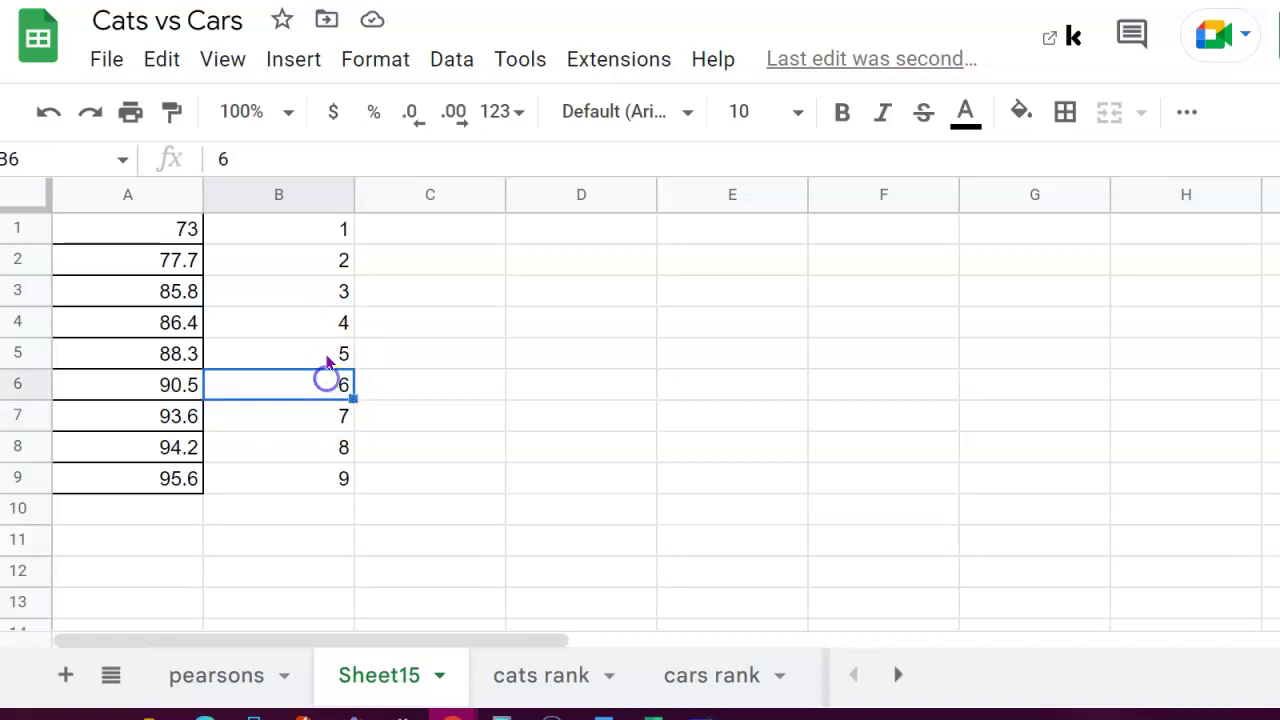
pyautogui.click(329, 320)
pyautogui.click(333, 352)
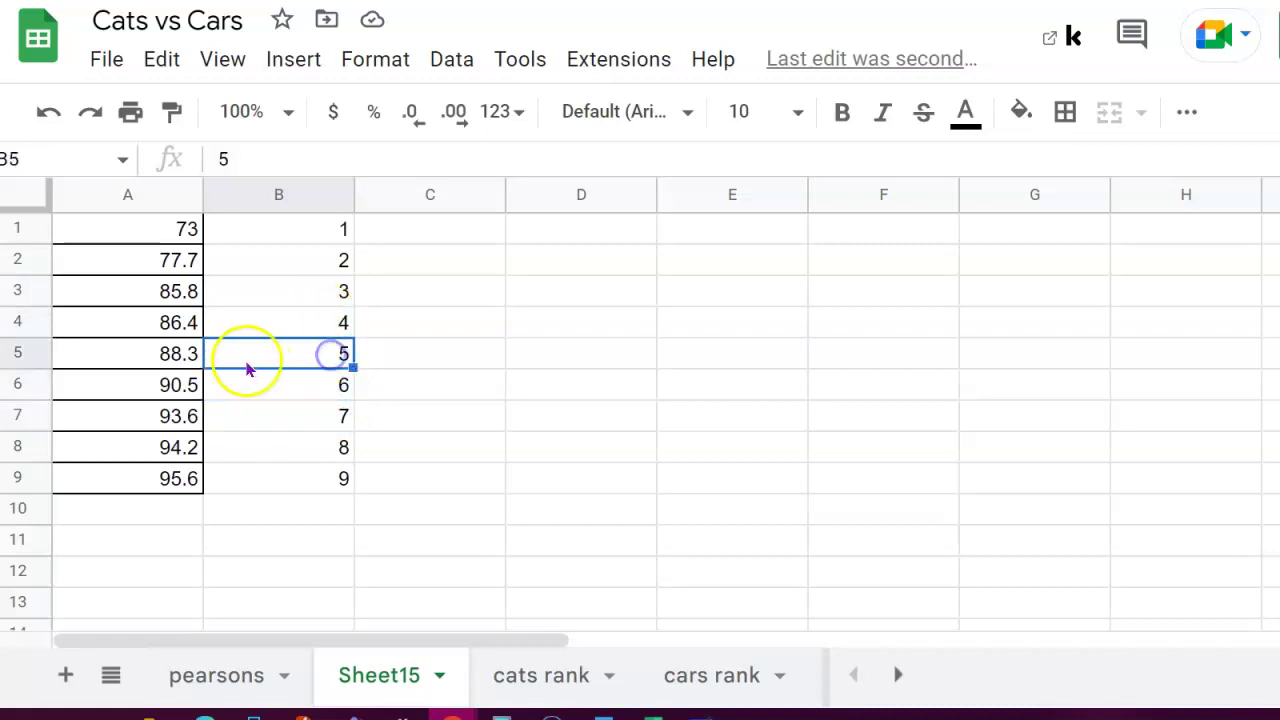
# - Label the middle value in row 5 by entering "<<Median" in C5
pyautogui.click(182, 356)
pyautogui.click(430, 353)
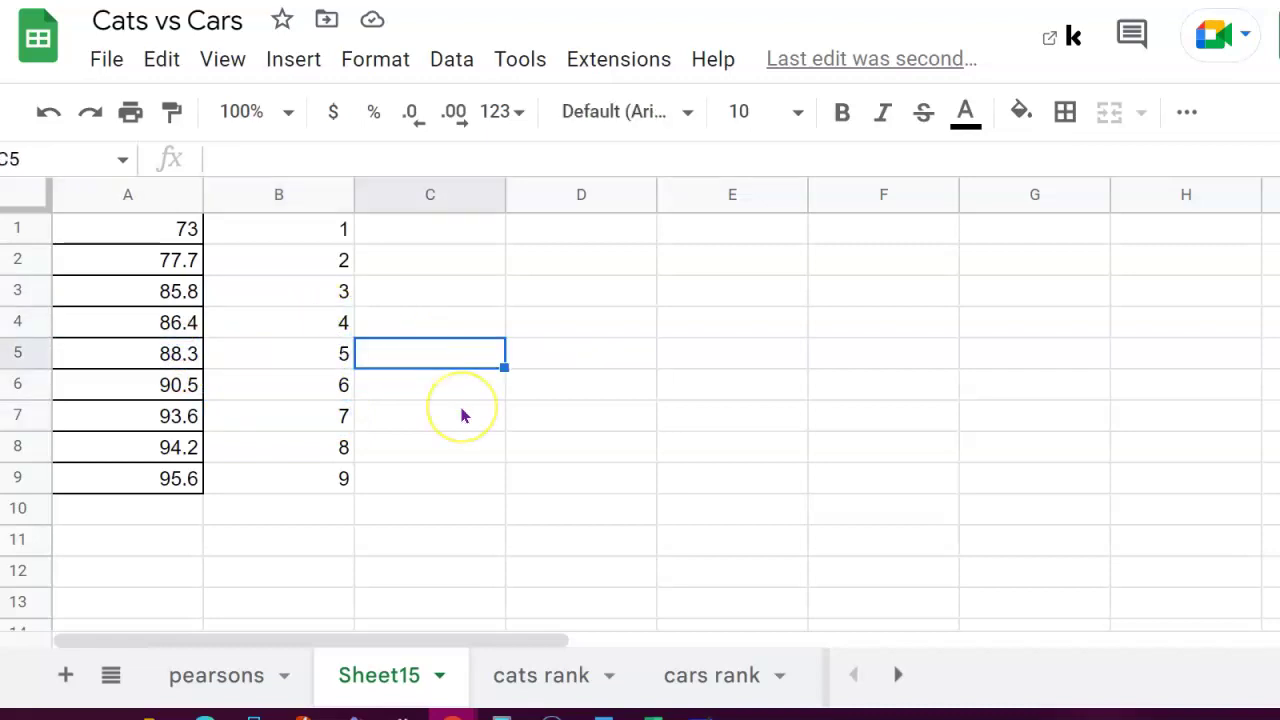
pyautogui.write('<<')
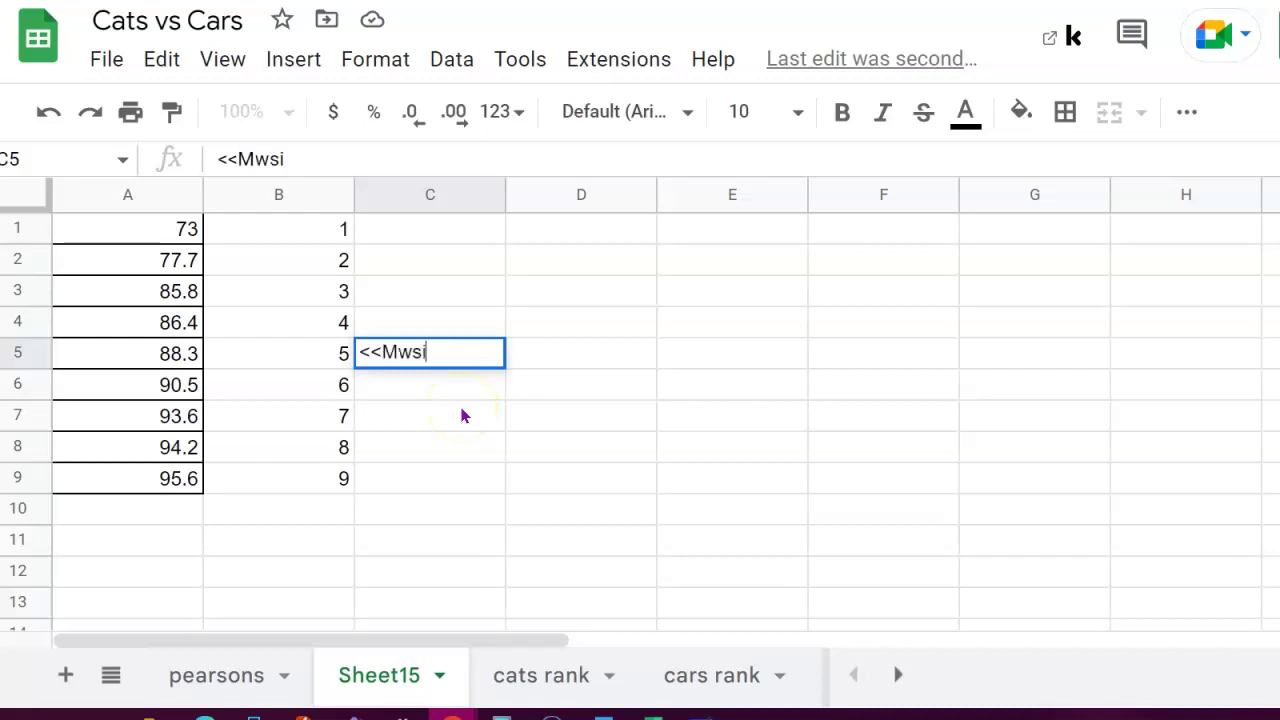
pyautogui.write('Median')
pyautogui.click(229, 288)
# - Fill the lower half of the data, A1:A4, with light yellow
pyautogui.click(175, 327)
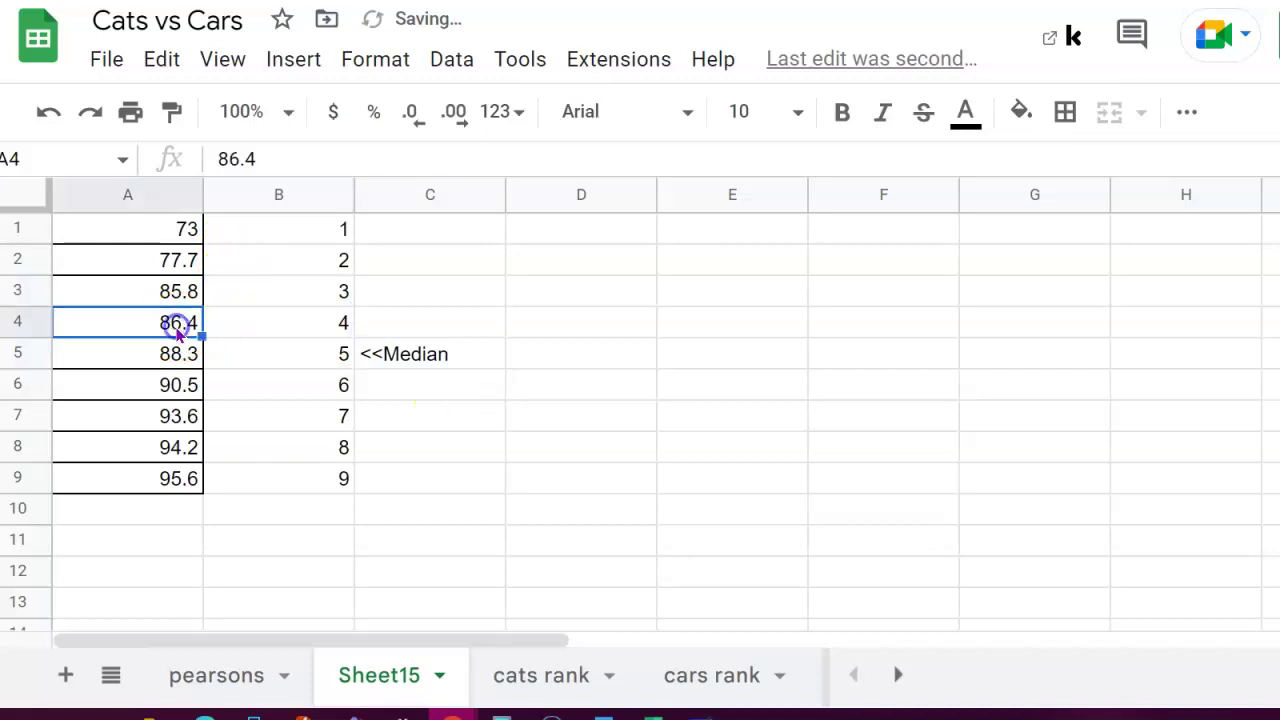
pyautogui.moveTo(162, 272); pyautogui.dragTo(154, 231)
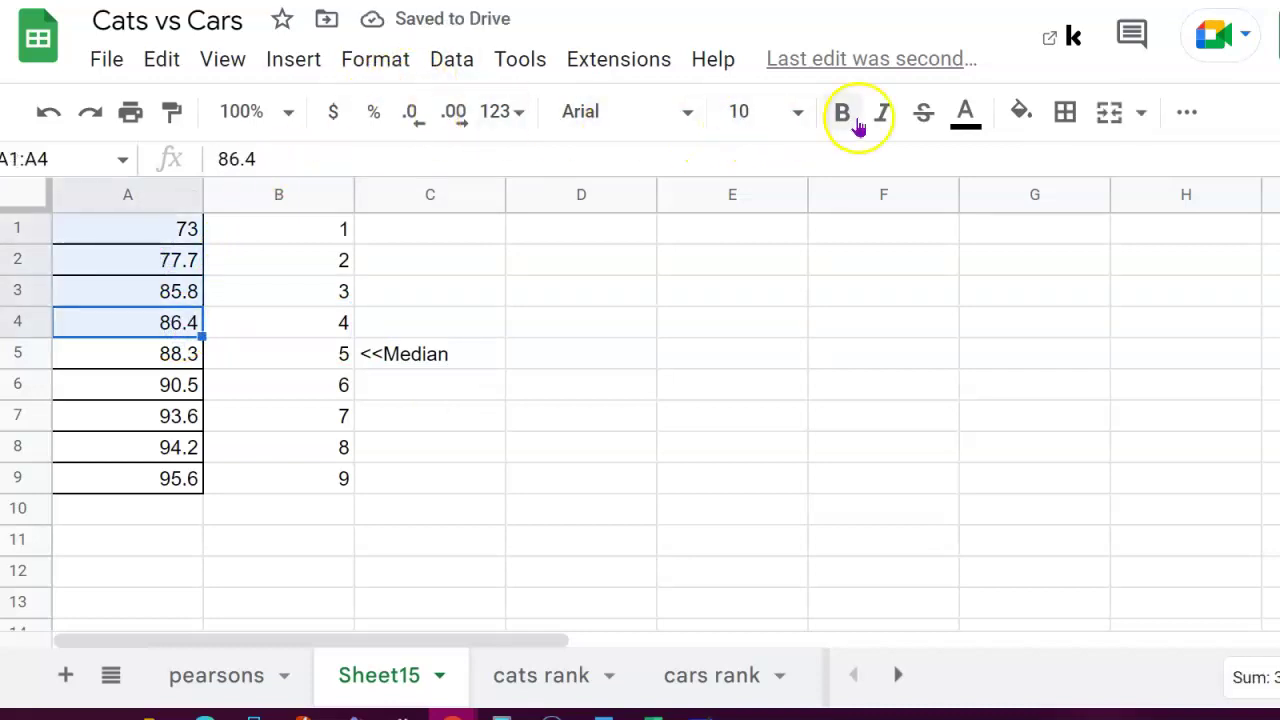
pyautogui.click(1023, 112)
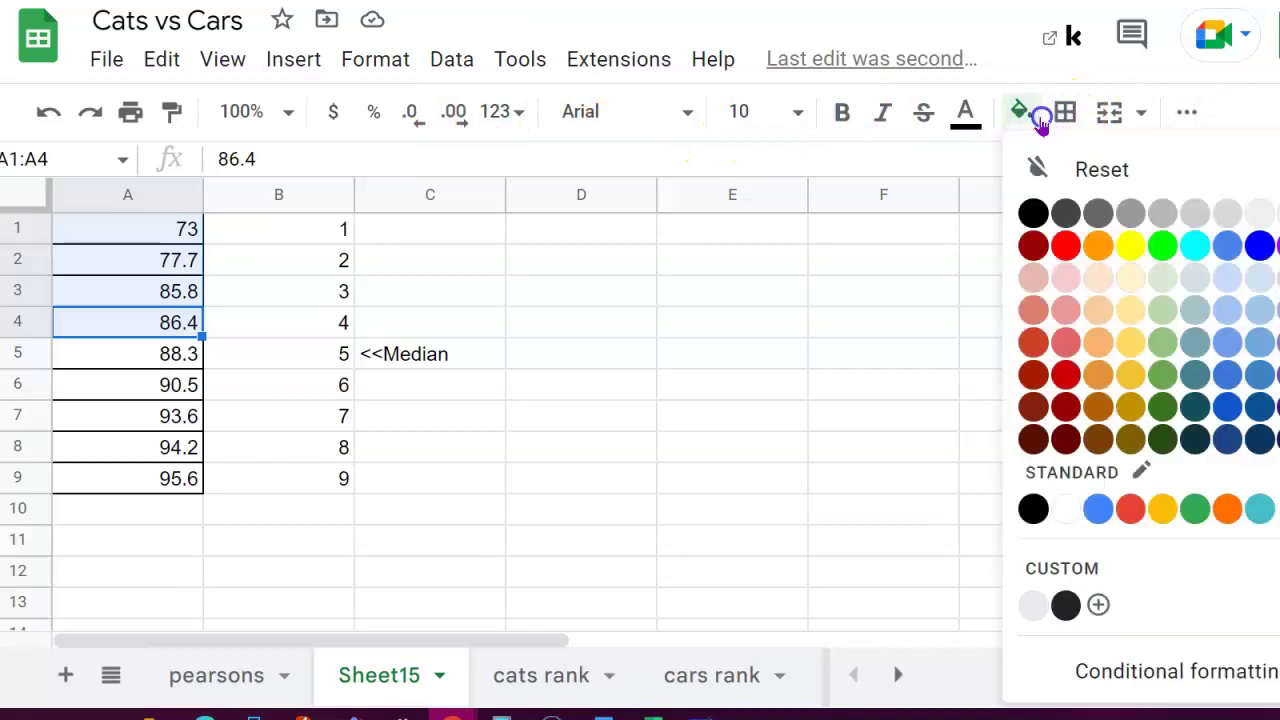
pyautogui.click(1124, 286)
# - Fill the upper half of the data, A6:A9, with light blue
pyautogui.click(188, 362)
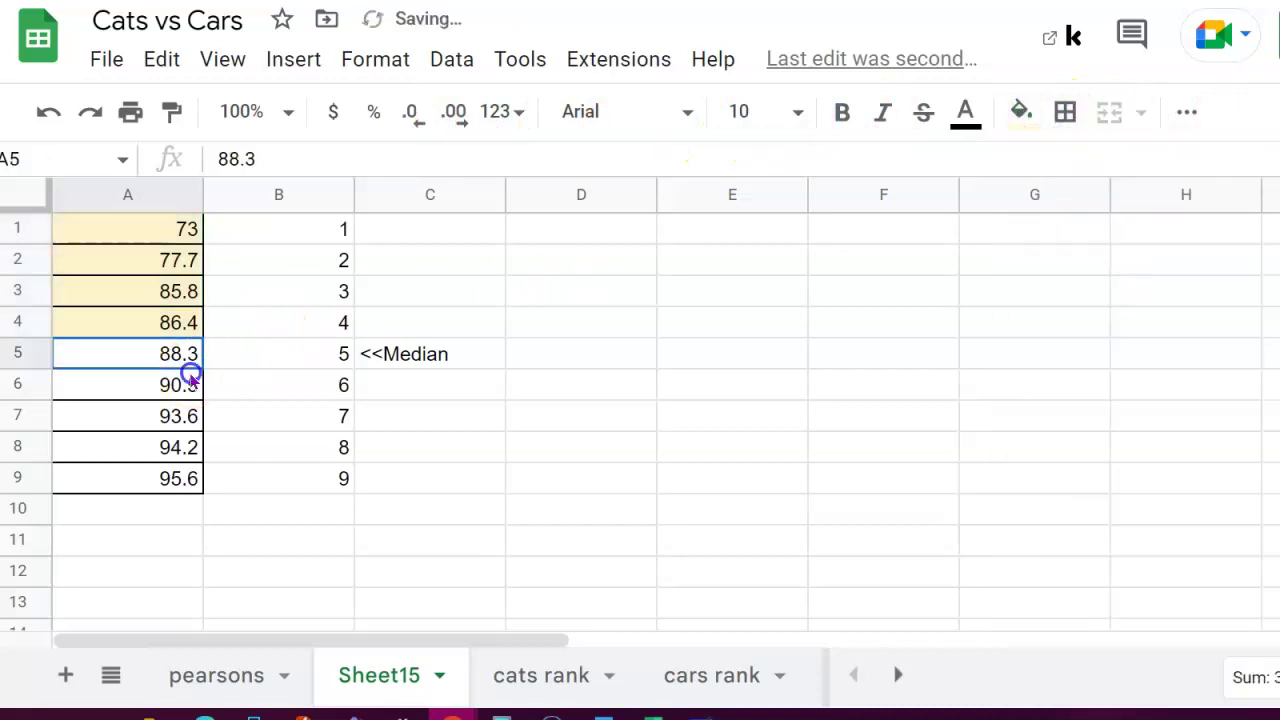
pyautogui.click(160, 393)
pyautogui.moveTo(160, 393); pyautogui.dragTo(171, 478)
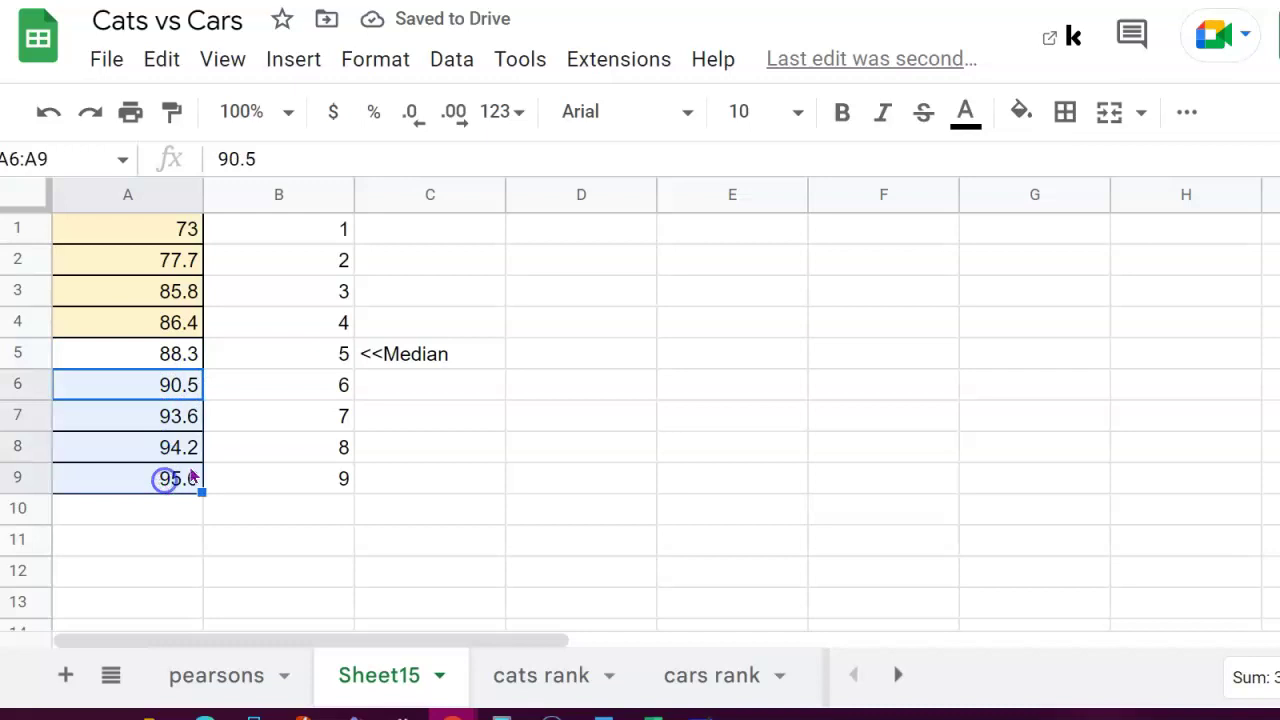
pyautogui.click(1020, 112)
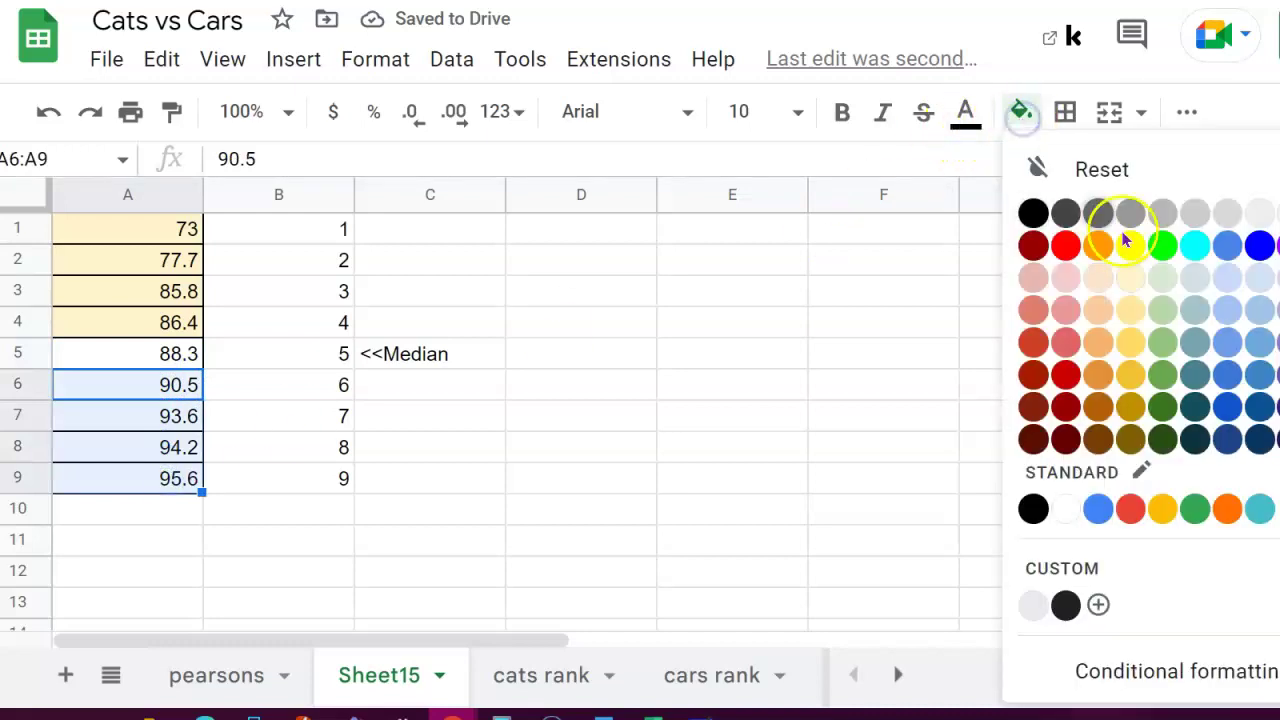
pyautogui.click(1230, 290)
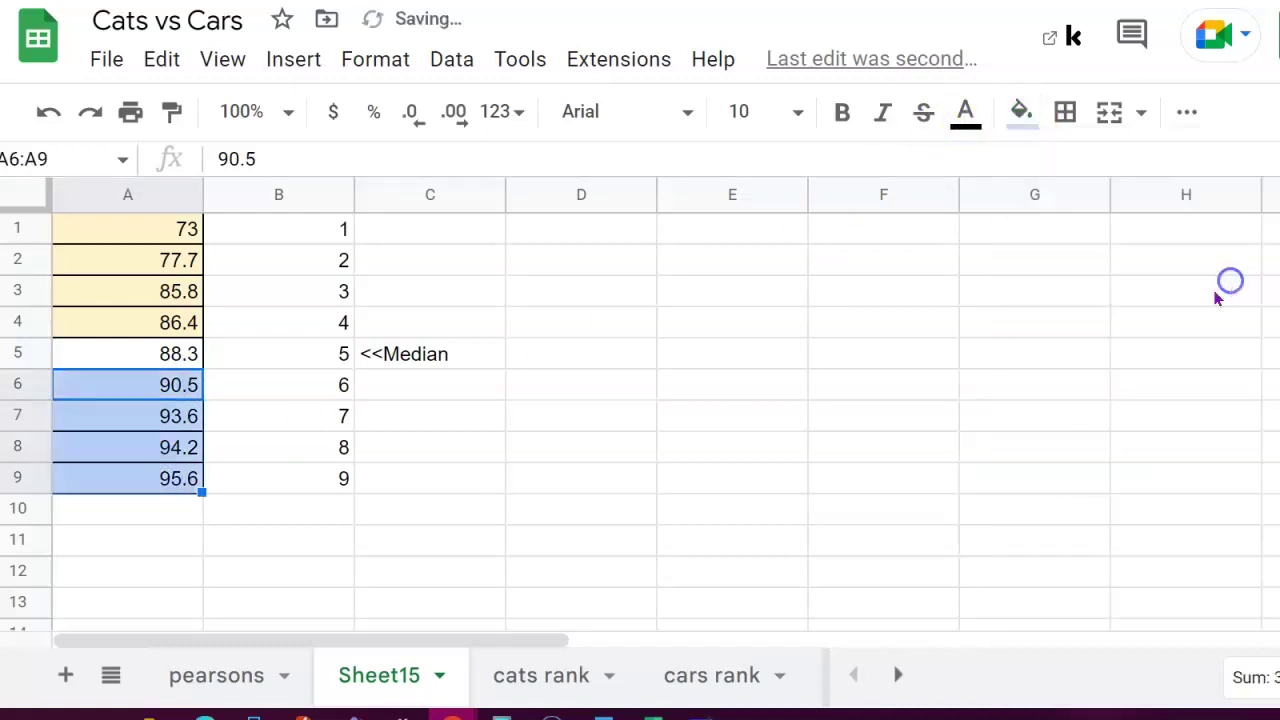
pyautogui.click(454, 420)
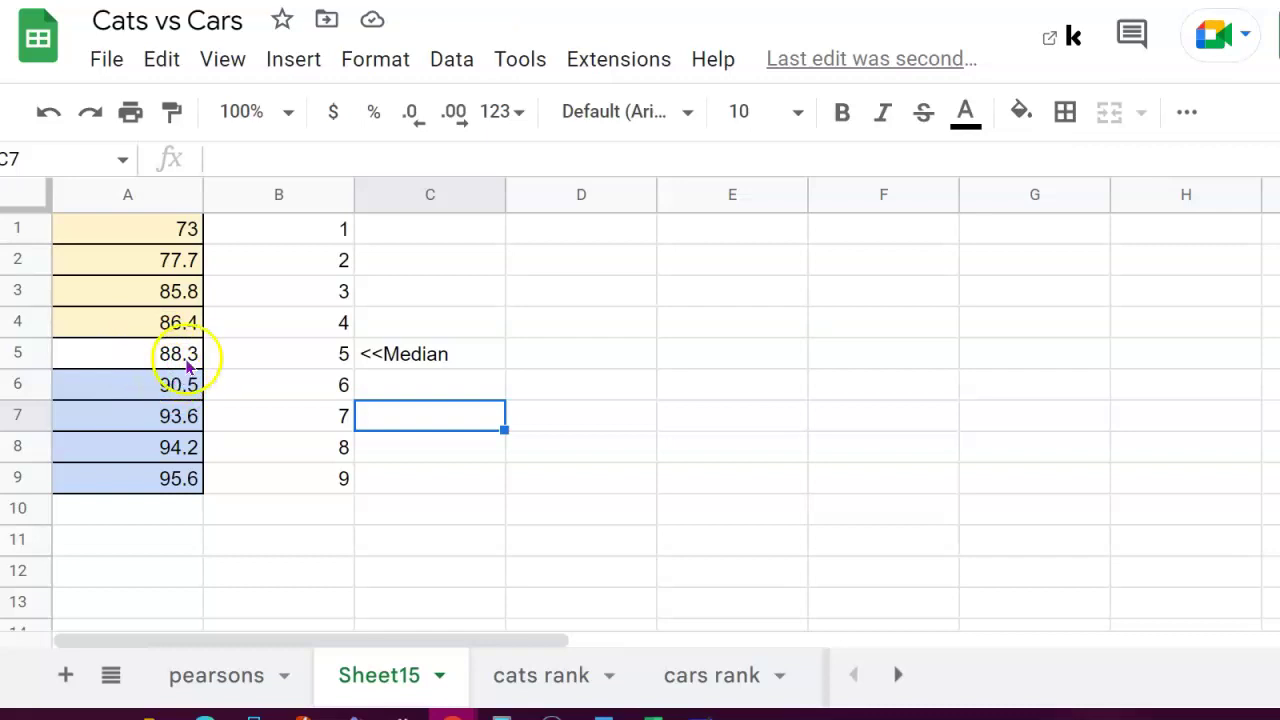
# - Examine the median in A5 and rows 1 to 4 to locate the middle of the lower half
pyautogui.click(189, 366)
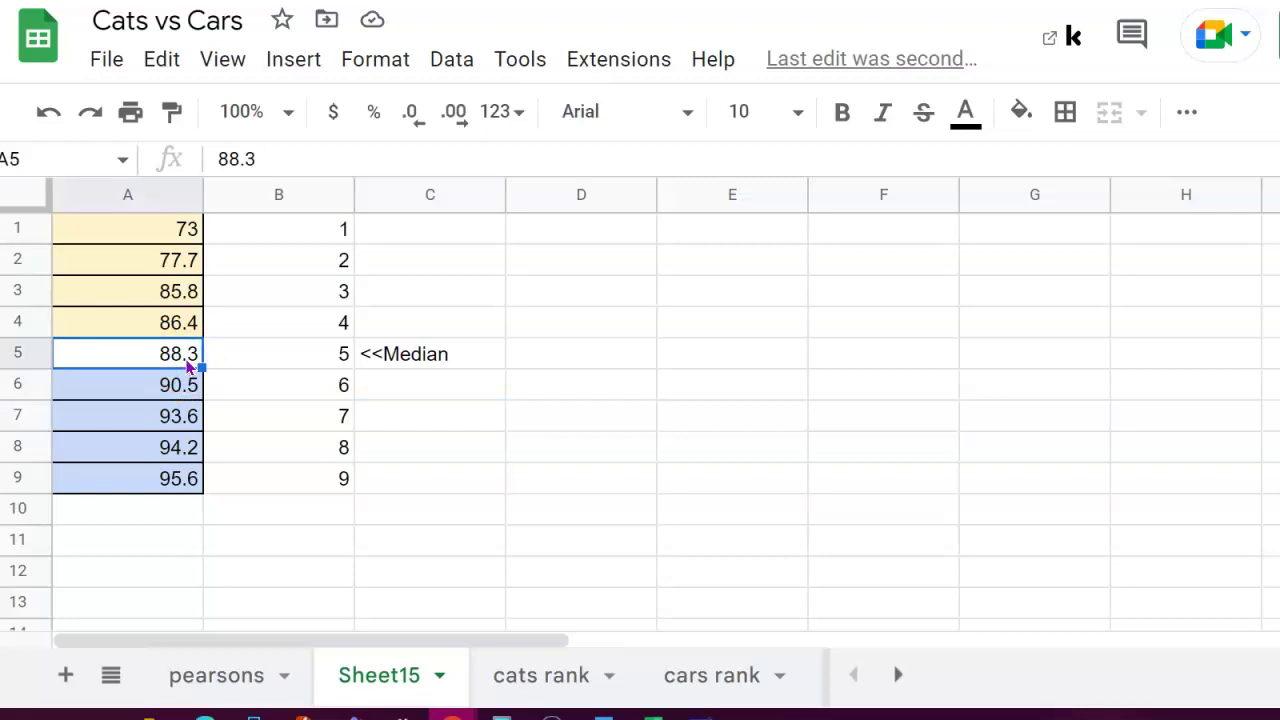
pyautogui.click(237, 354)
pyautogui.click(163, 356)
pyautogui.click(135, 390)
pyautogui.click(406, 230)
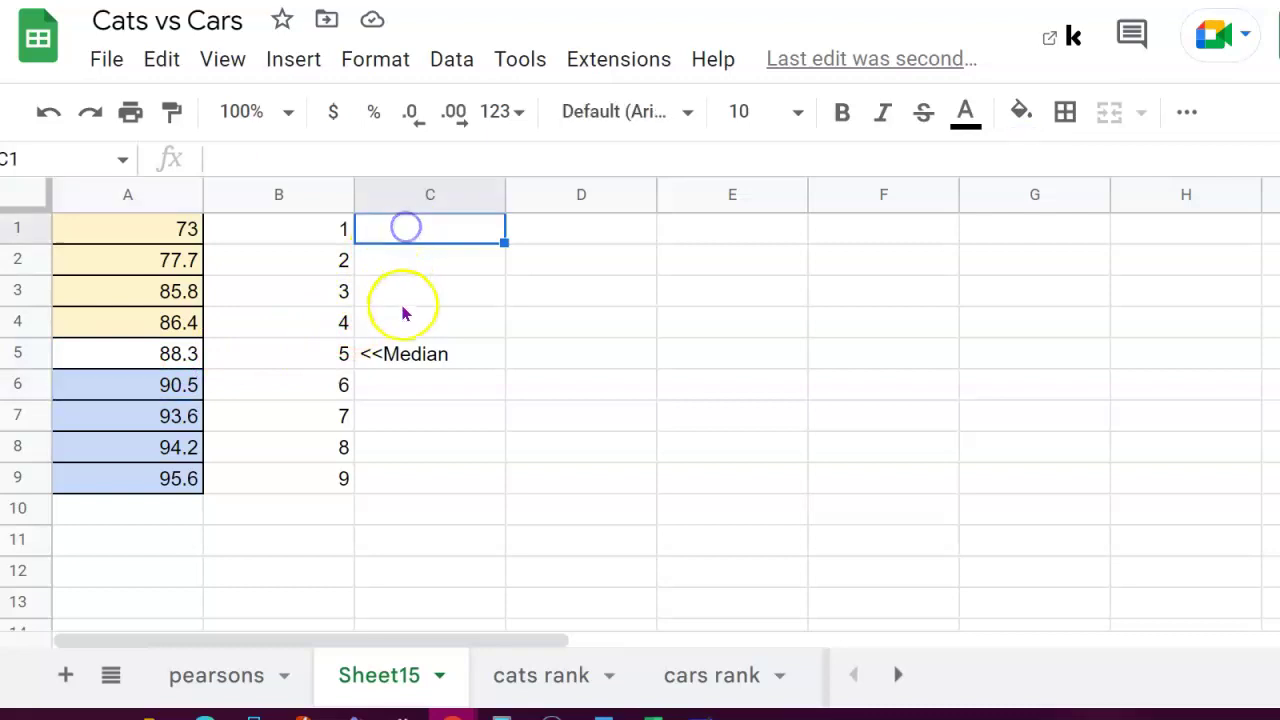
pyautogui.click(404, 316)
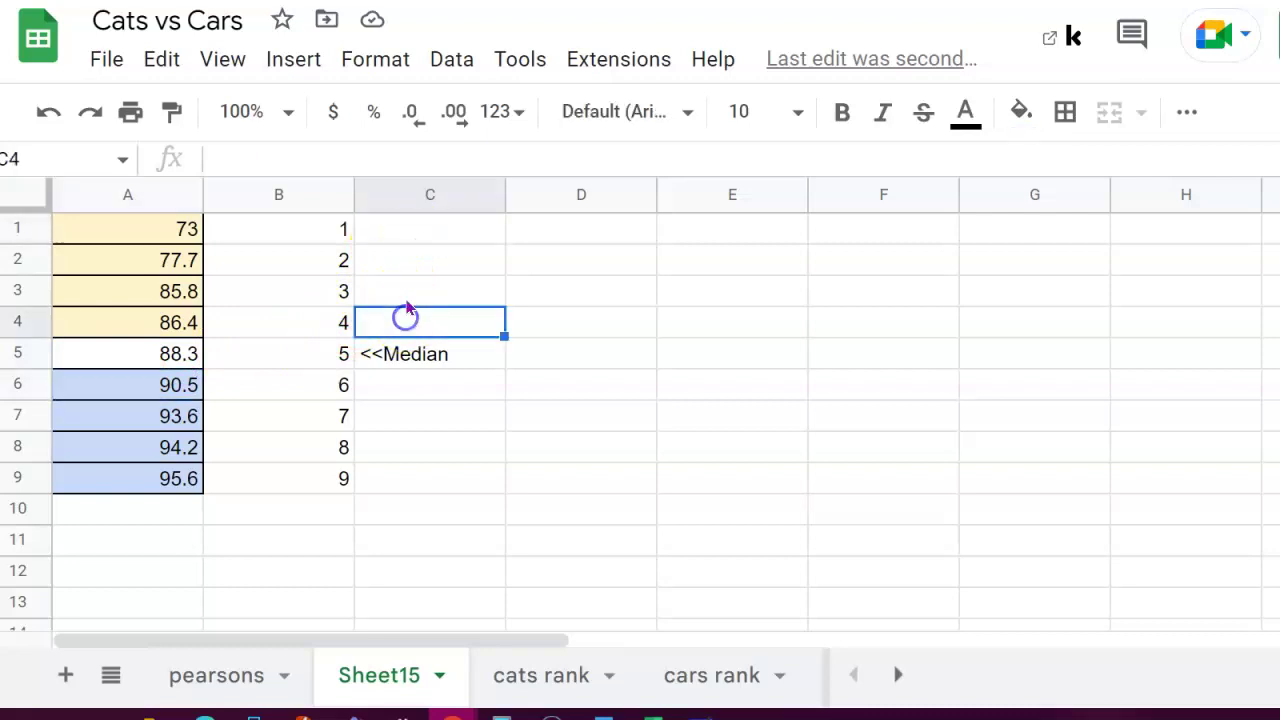
pyautogui.click(417, 232)
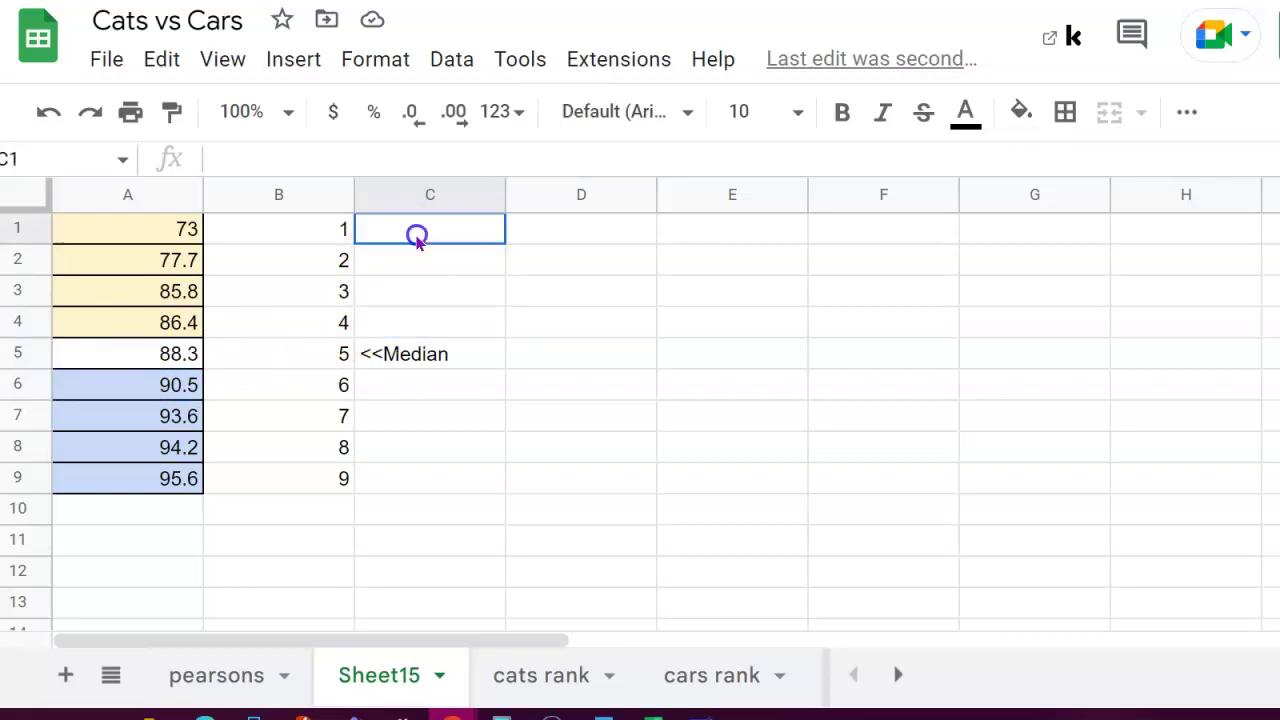
pyautogui.click(383, 322)
pyautogui.click(400, 262)
pyautogui.click(399, 284)
# - Mark the two middle values of the lower half by entering "<<" in C2 and C3
pyautogui.click(400, 263)
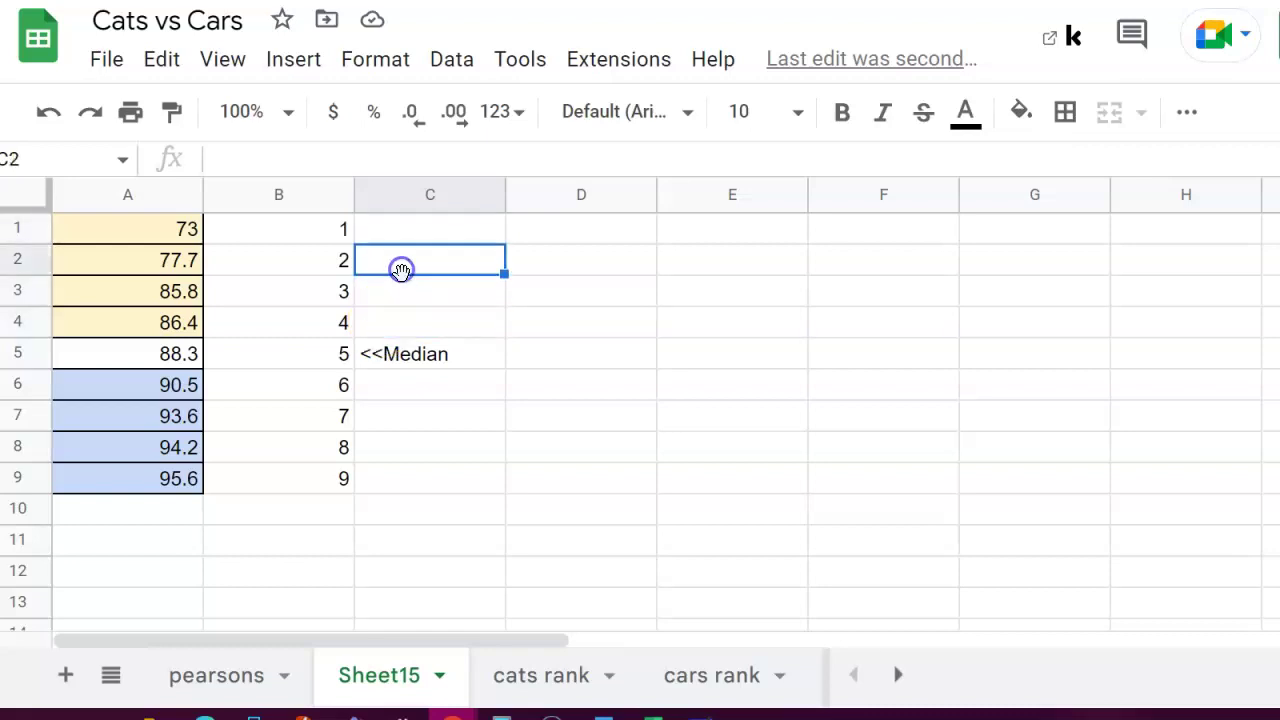
pyautogui.write('<<')
pyautogui.press('Return')
pyautogui.write('<<')
# - Calculate the mean of the two marked values in D2 with the formula =AVERAGE(A2,A3)
pyautogui.click(572, 262)
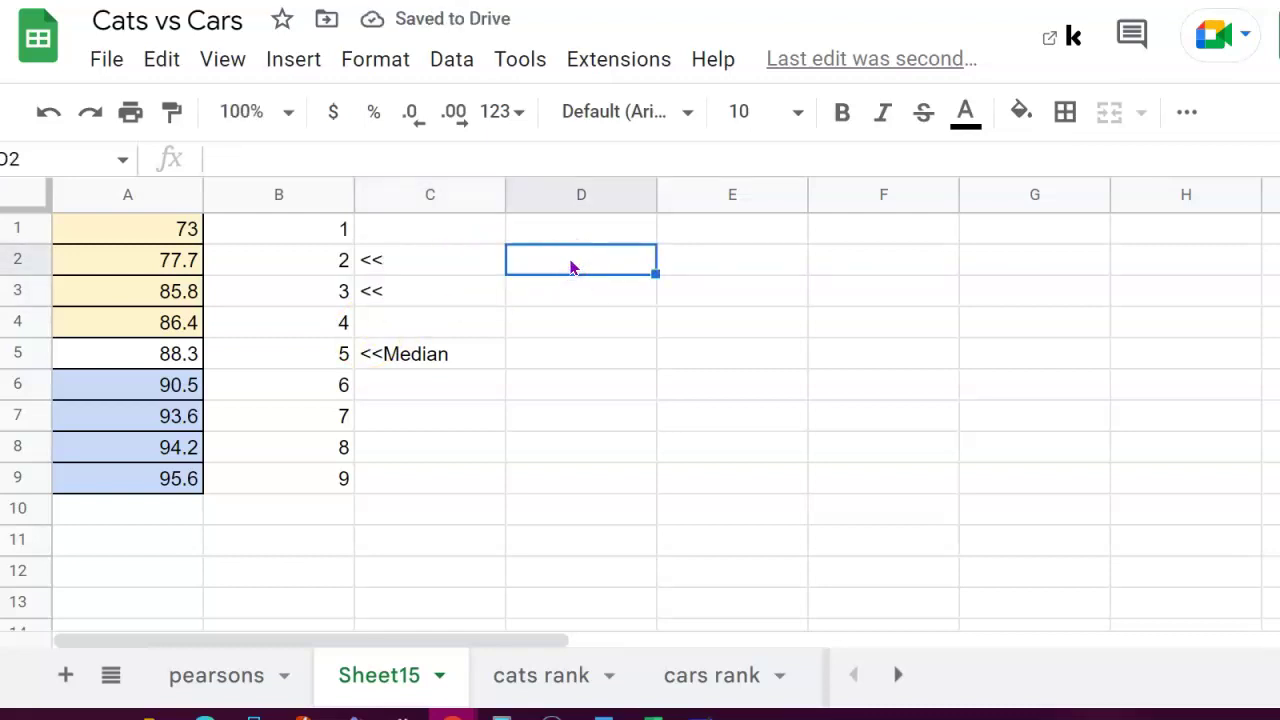
pyautogui.write('=')
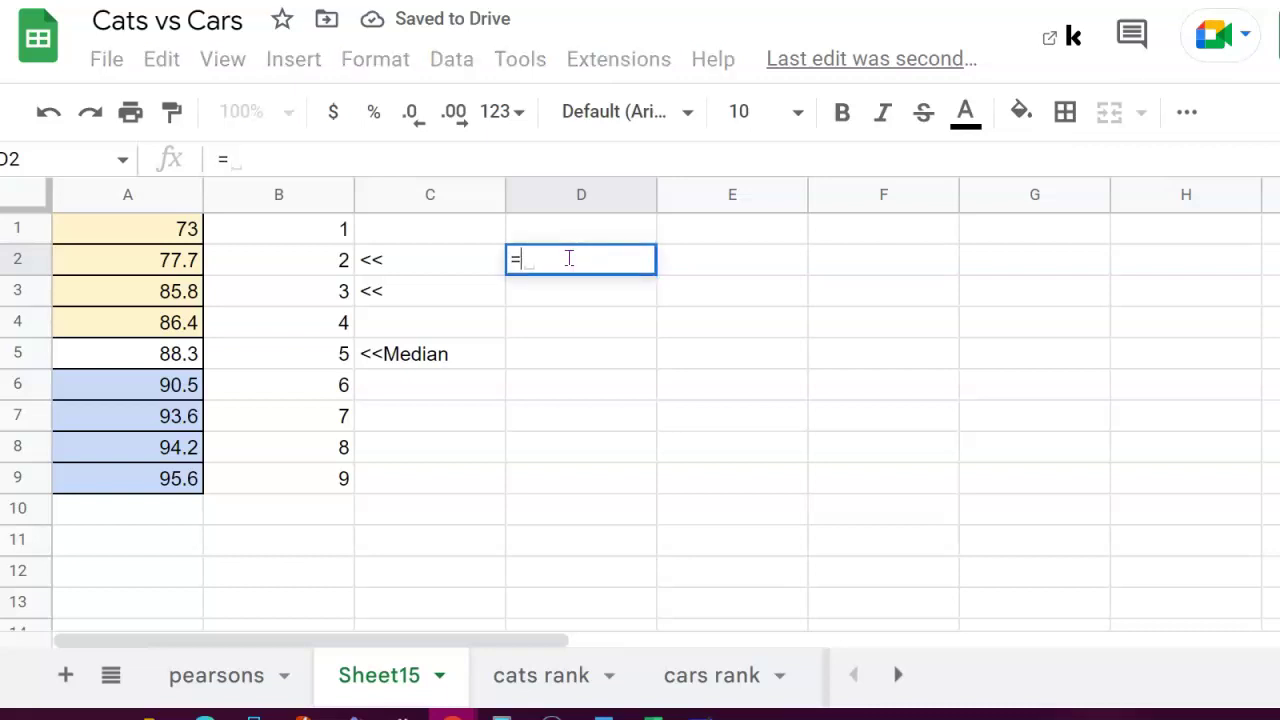
pyautogui.write('aver')
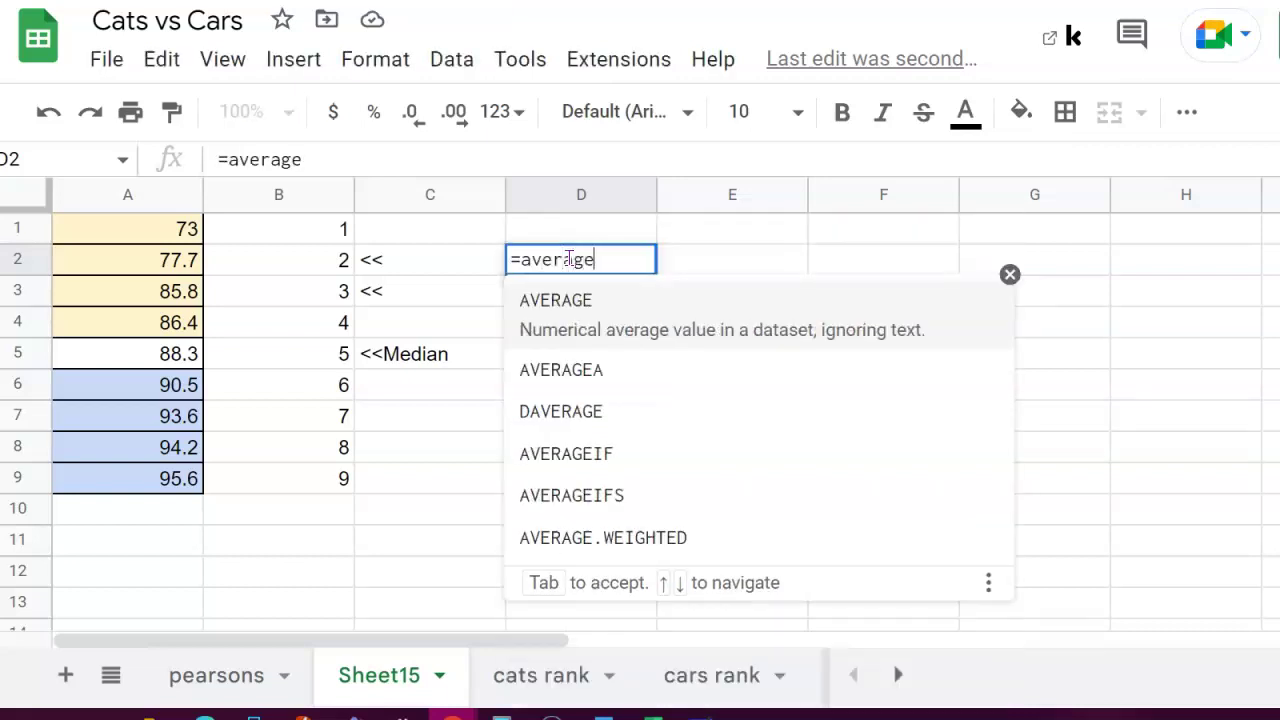
pyautogui.write('age')
pyautogui.press('Tab')
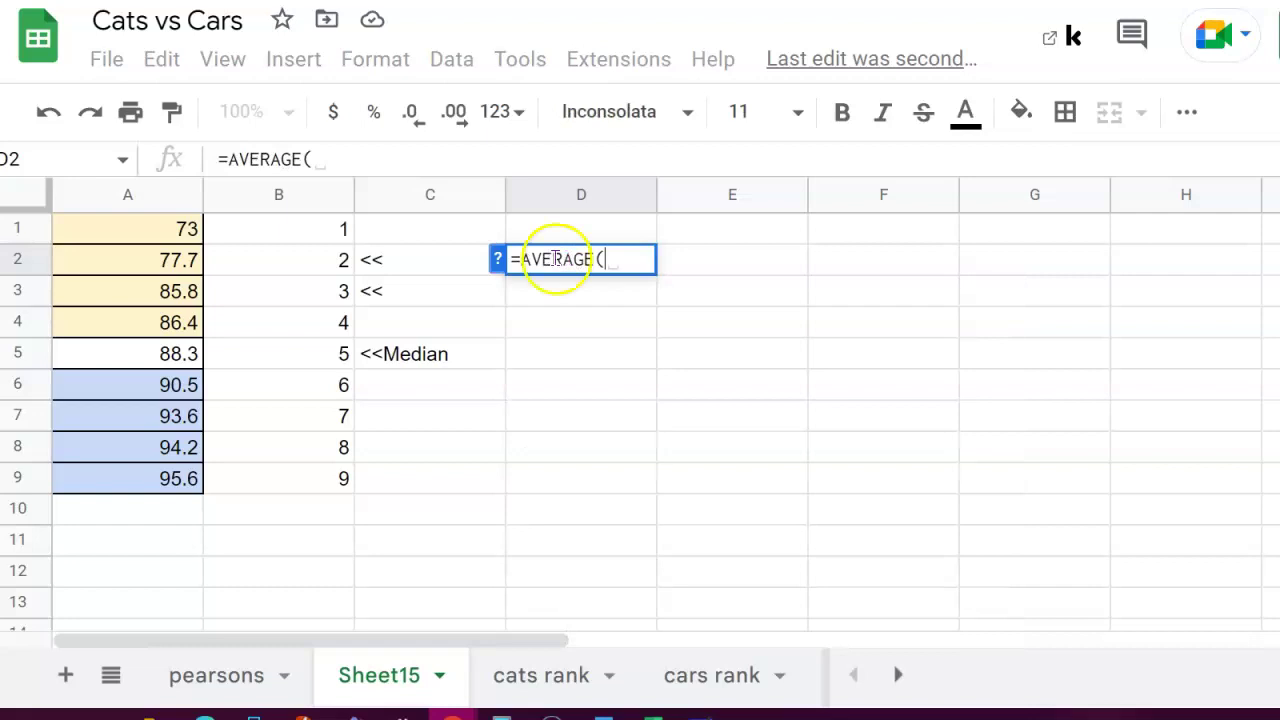
pyautogui.click(135, 260)
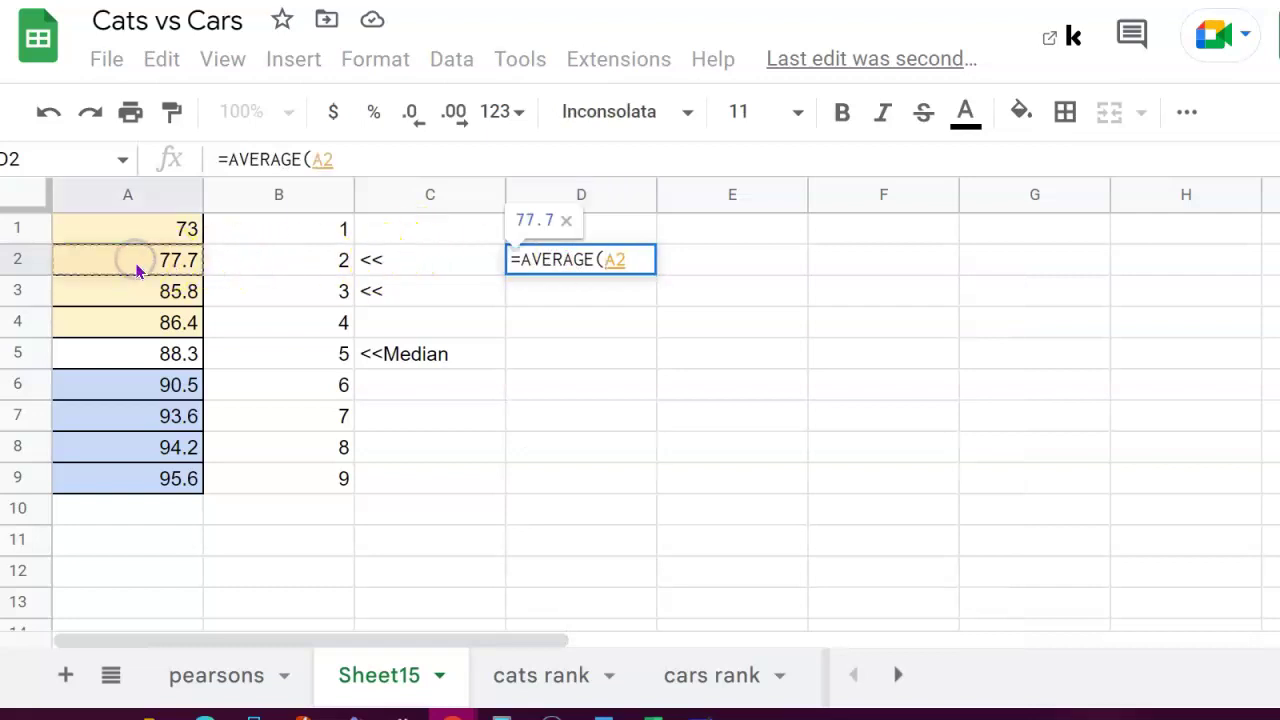
pyautogui.write(',')
pyautogui.click(143, 291)
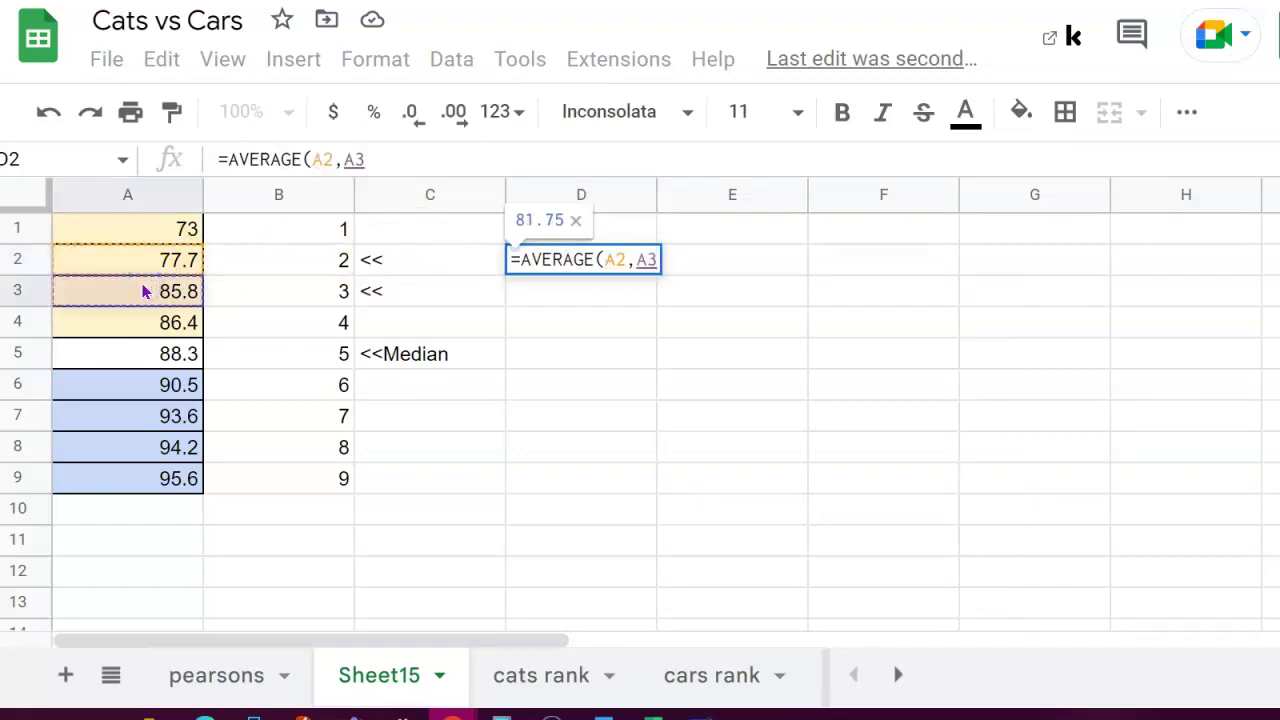
pyautogui.write(')')
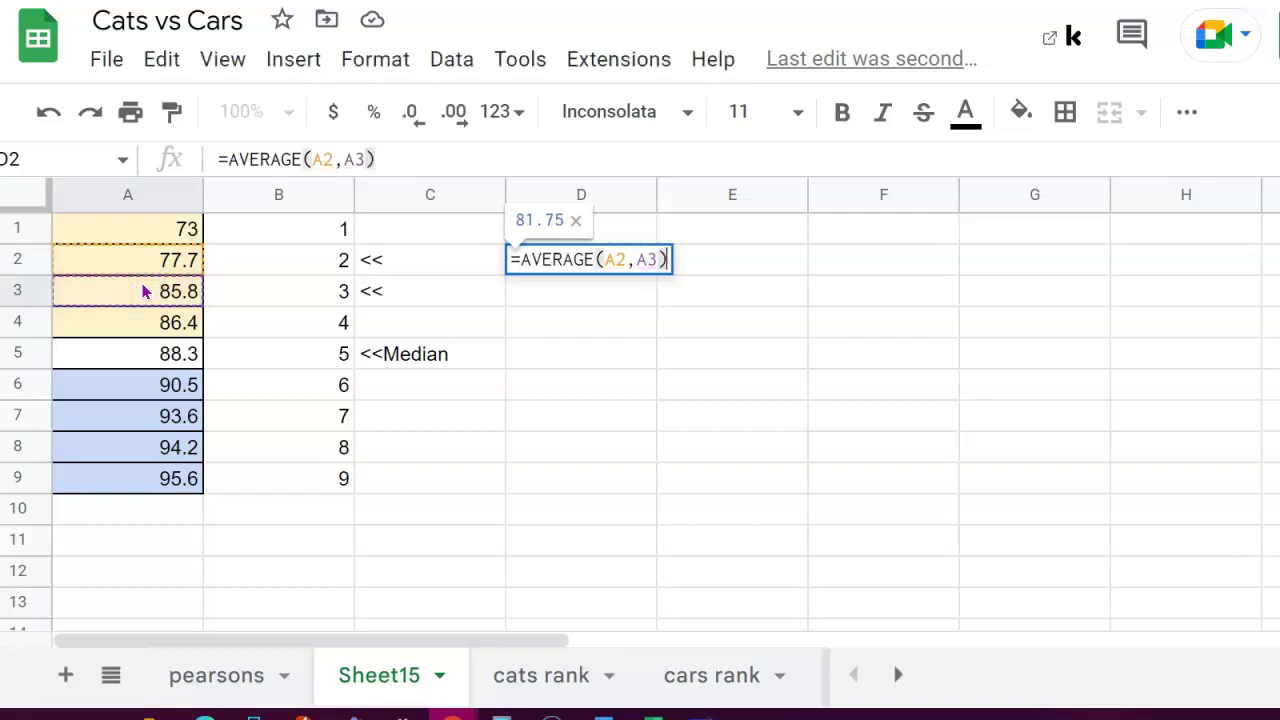
pyautogui.press('Return')
# - Label the calculated average by entering "Lower Quartile" in E2
pyautogui.click(663, 258)
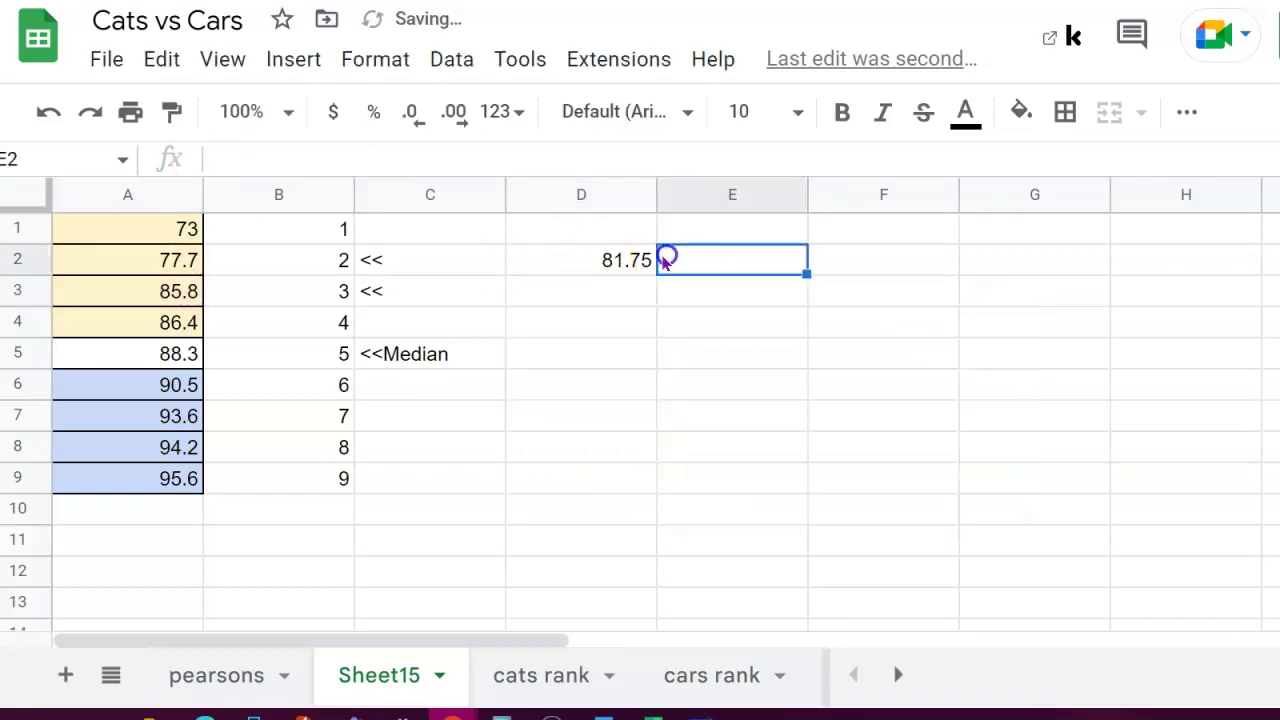
pyautogui.click(481, 262)
pyautogui.click(755, 240)
pyautogui.click(750, 262)
pyautogui.write('Lower Quartile')
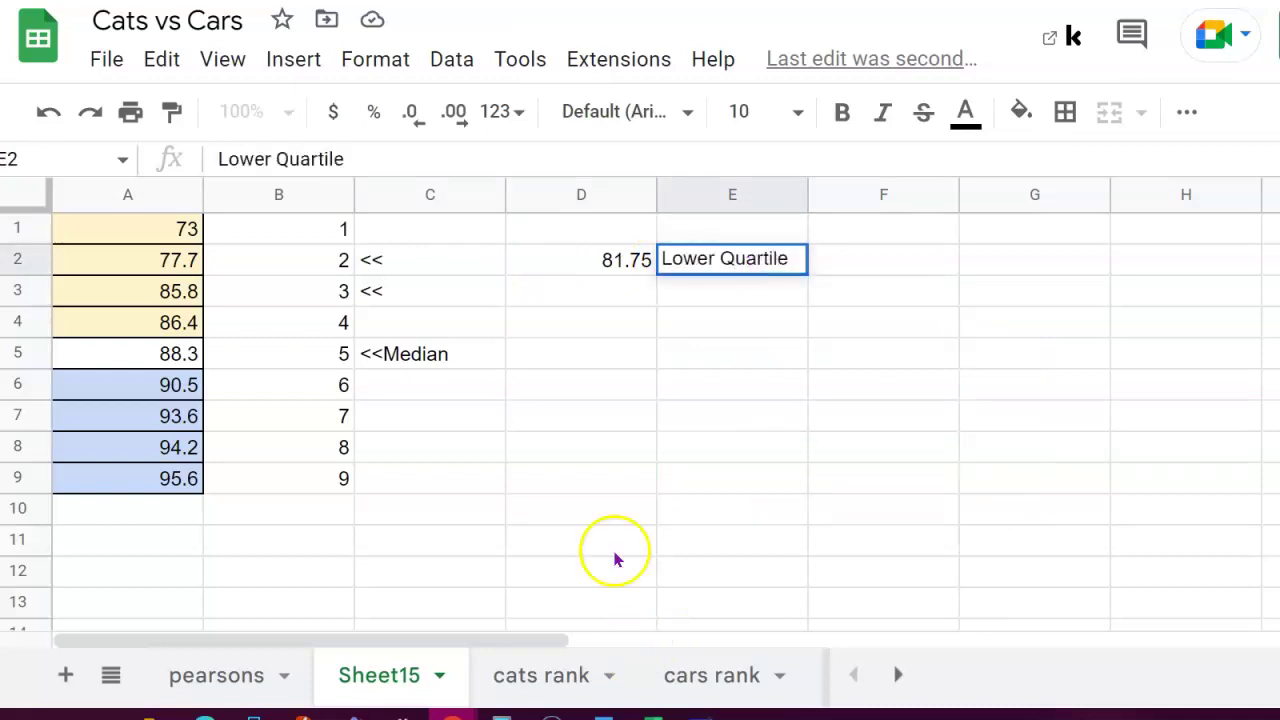
pyautogui.click(603, 430)
pyautogui.click(450, 390)
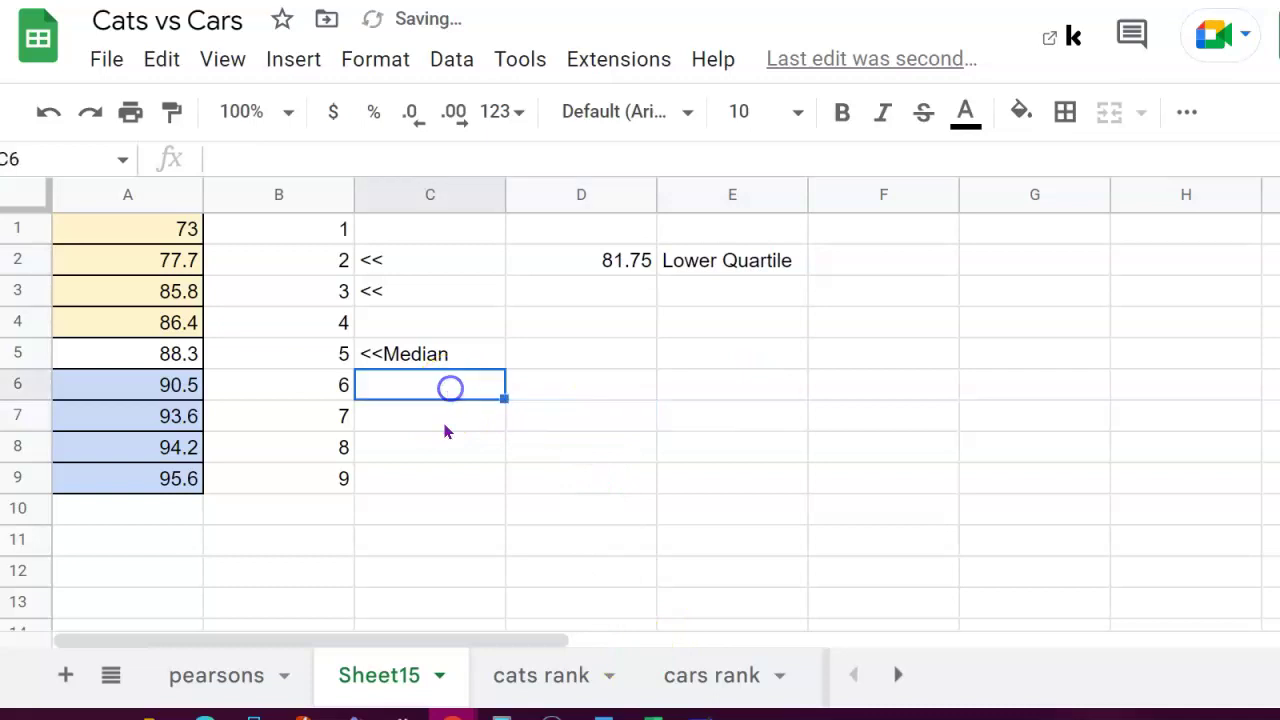
# - Mark the two middle values of the upper half by entering "<<" in C7 and C8
pyautogui.click(435, 474)
pyautogui.click(434, 376)
pyautogui.click(414, 482)
pyautogui.click(422, 430)
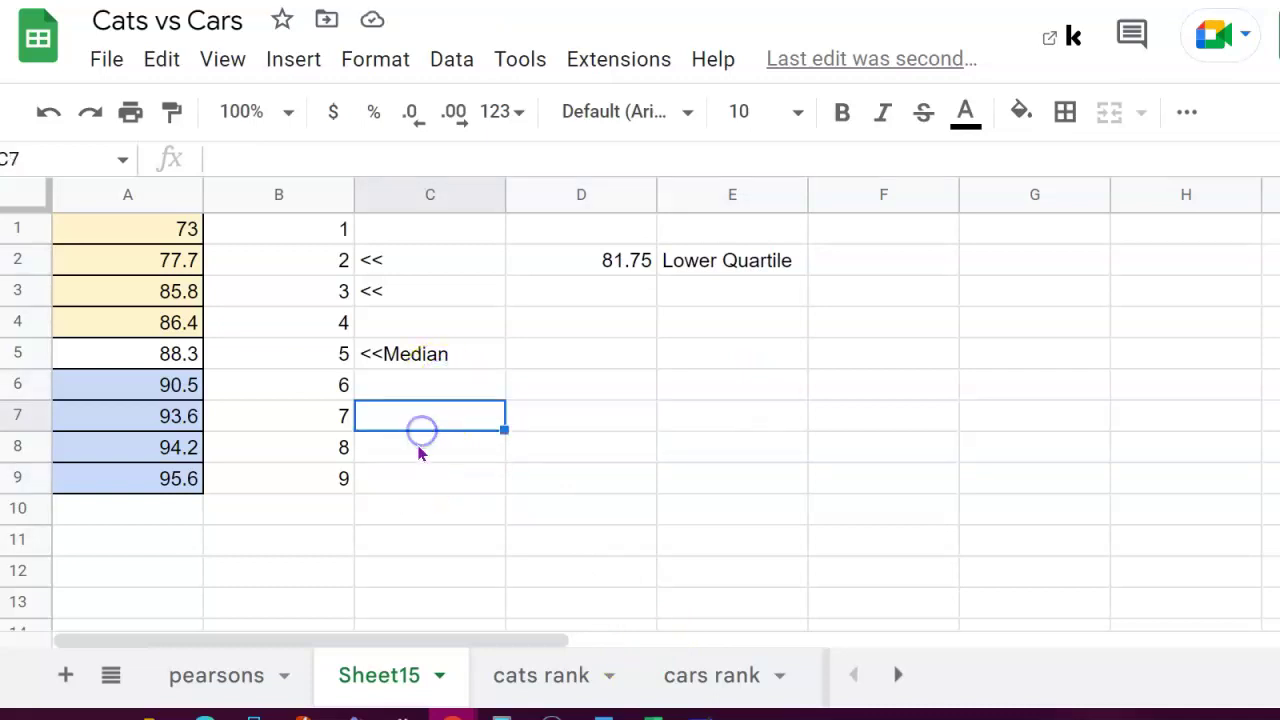
pyautogui.write('<<')
pyautogui.click(420, 454)
pyautogui.write('<<')
# - Enter the label "Upper Quartile" in E7, beside the marked values of the upper half
pyautogui.click(575, 416)
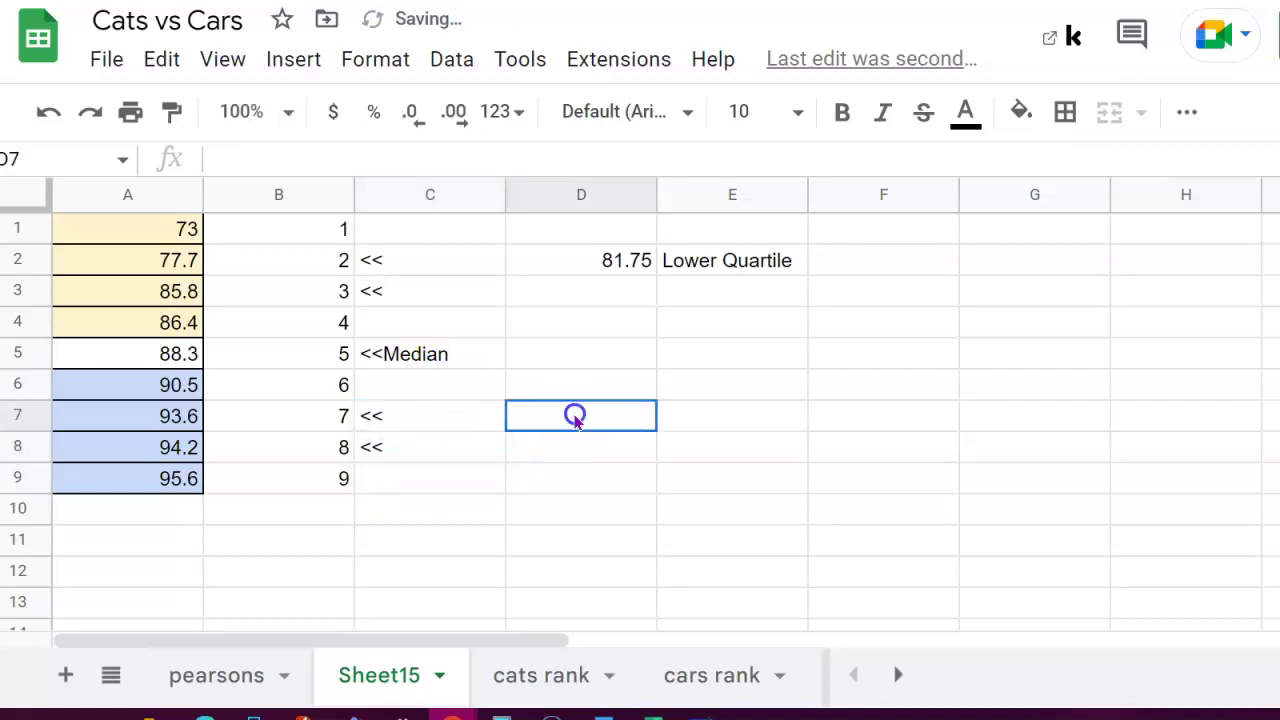
pyautogui.click(677, 417)
pyautogui.write('Upper q')
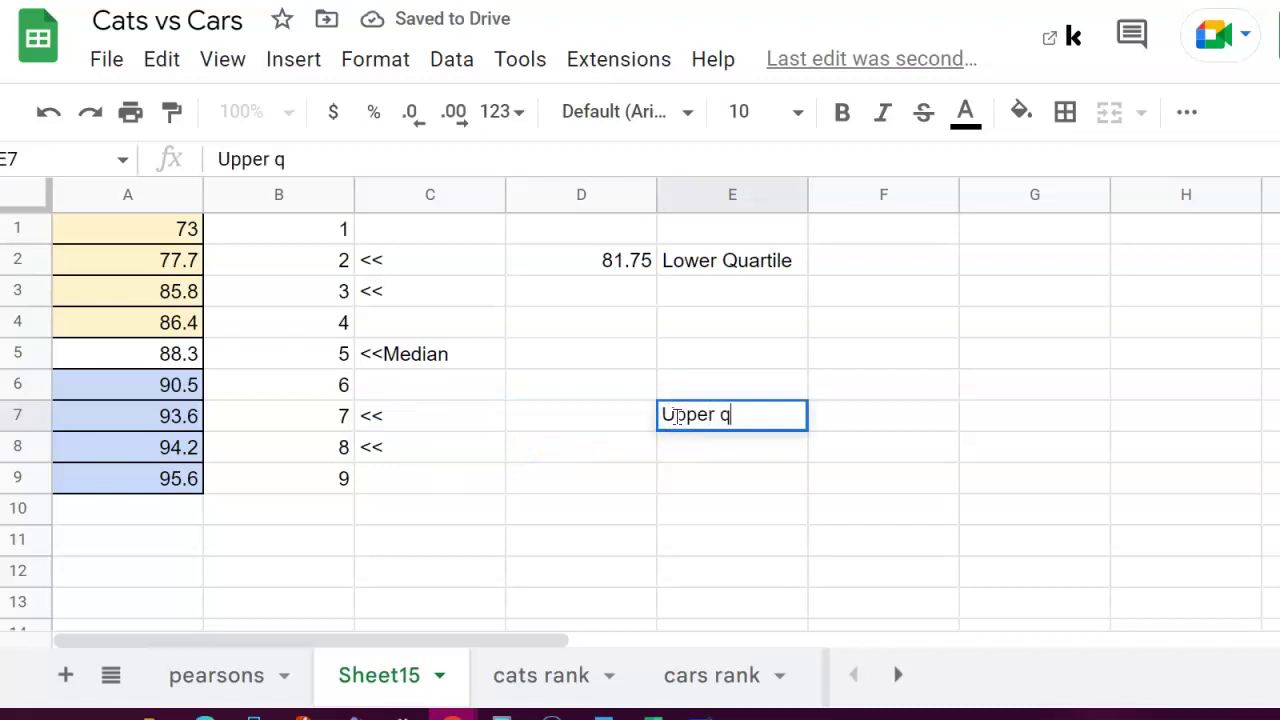
pyautogui.write('u')
pyautogui.press('BackSpace')
pyautogui.press('BackSpace')
pyautogui.write('Quartile')
# - Calculate the mean of the two marked upper-half values in D7 with the formula =average(A7,A8)
pyautogui.click(556, 414)
pyautogui.write('=a')
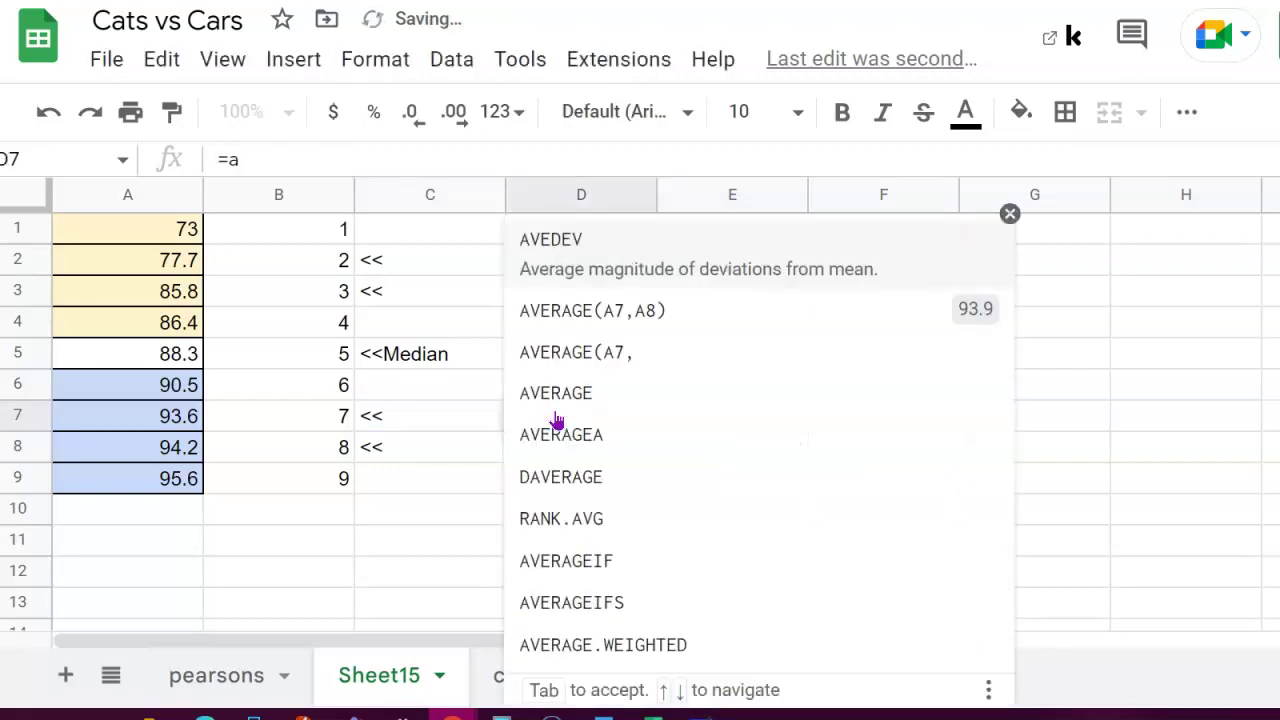
pyautogui.write('verage(')
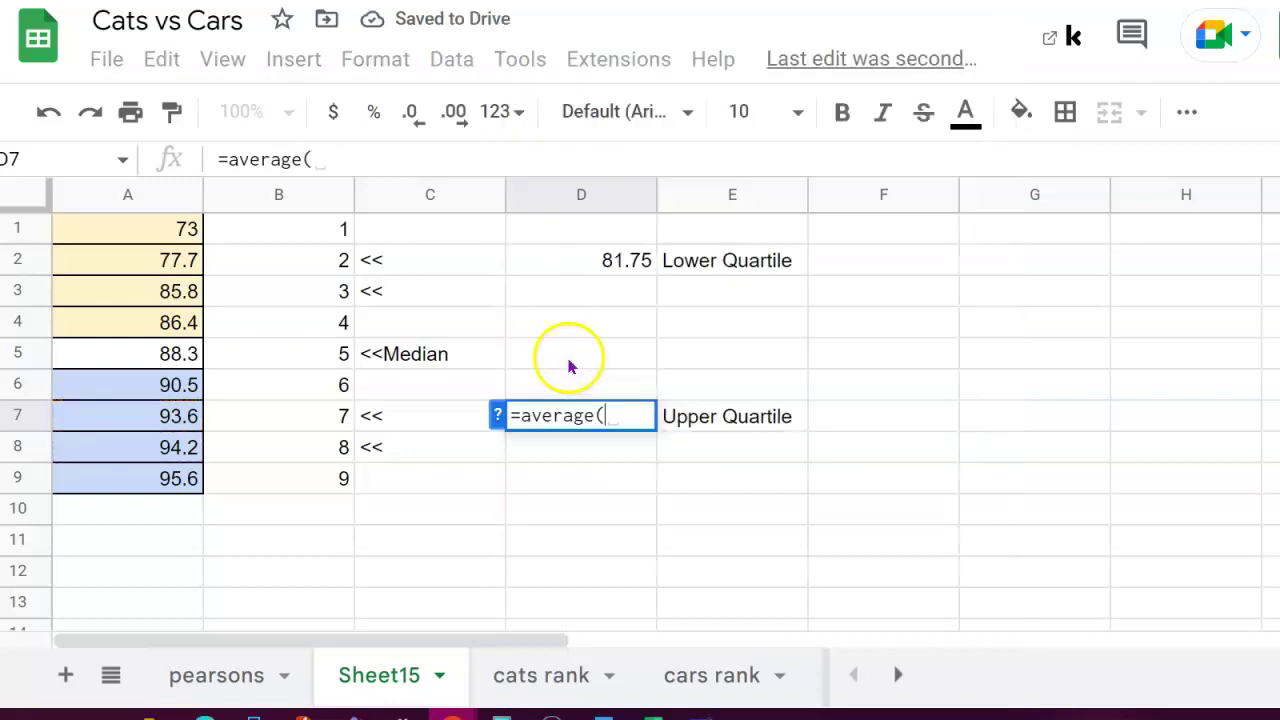
pyautogui.click(160, 414)
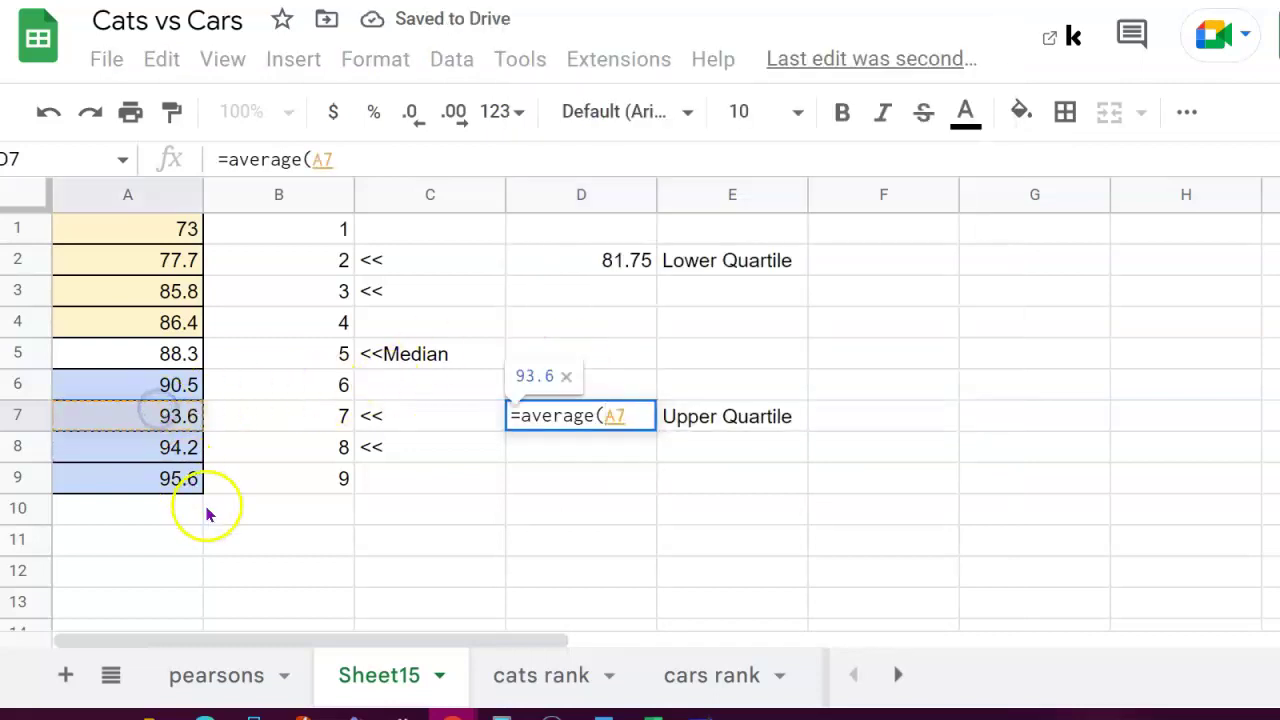
pyautogui.write(',')
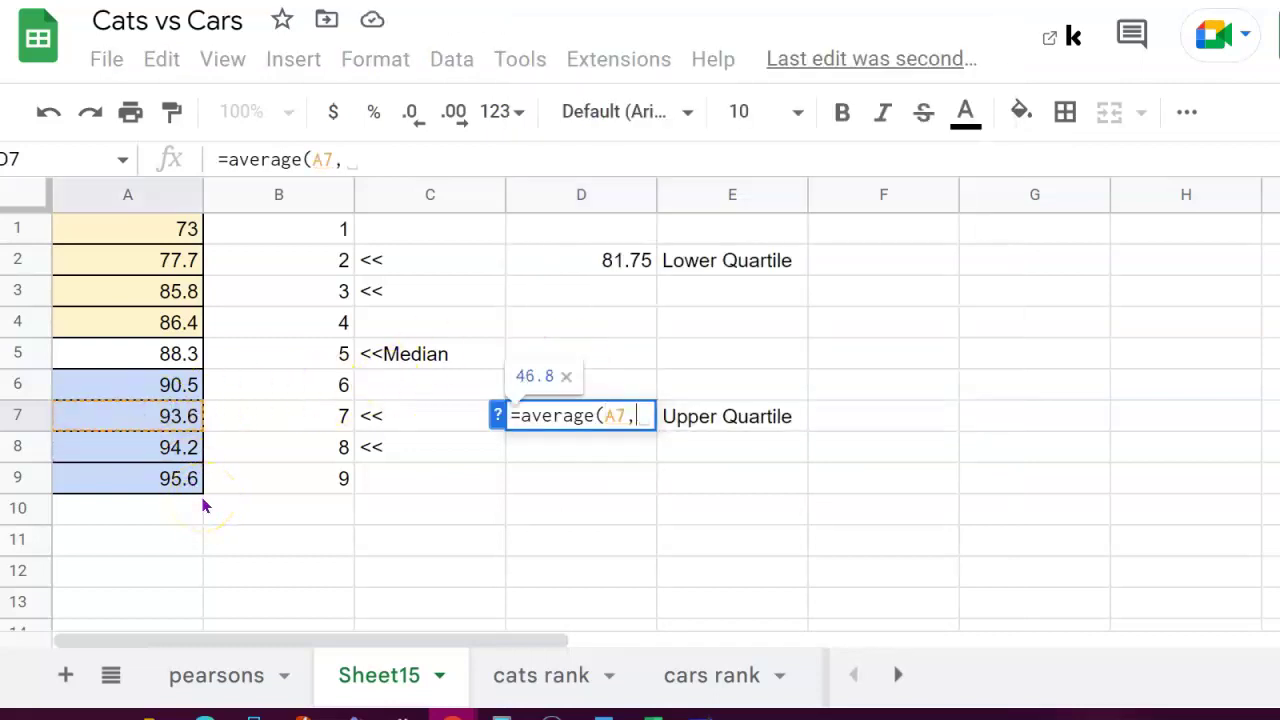
pyautogui.click(163, 445)
pyautogui.write(')')
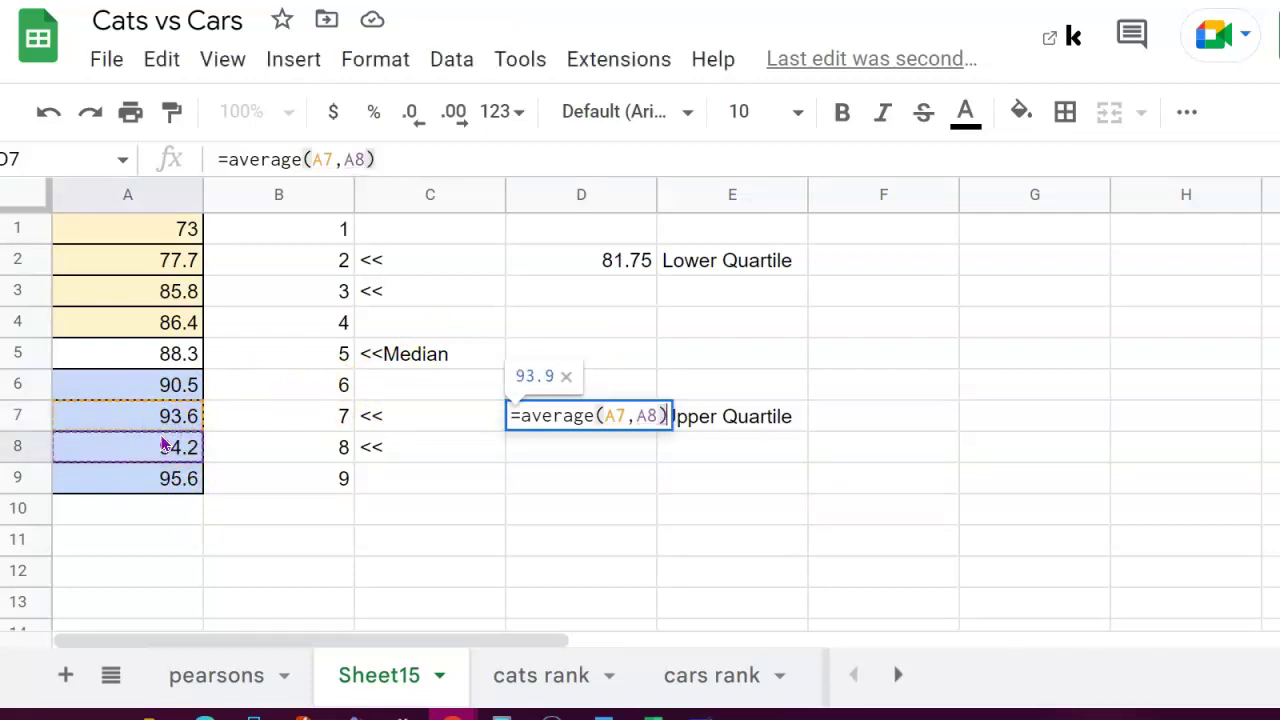
pyautogui.press('Return')
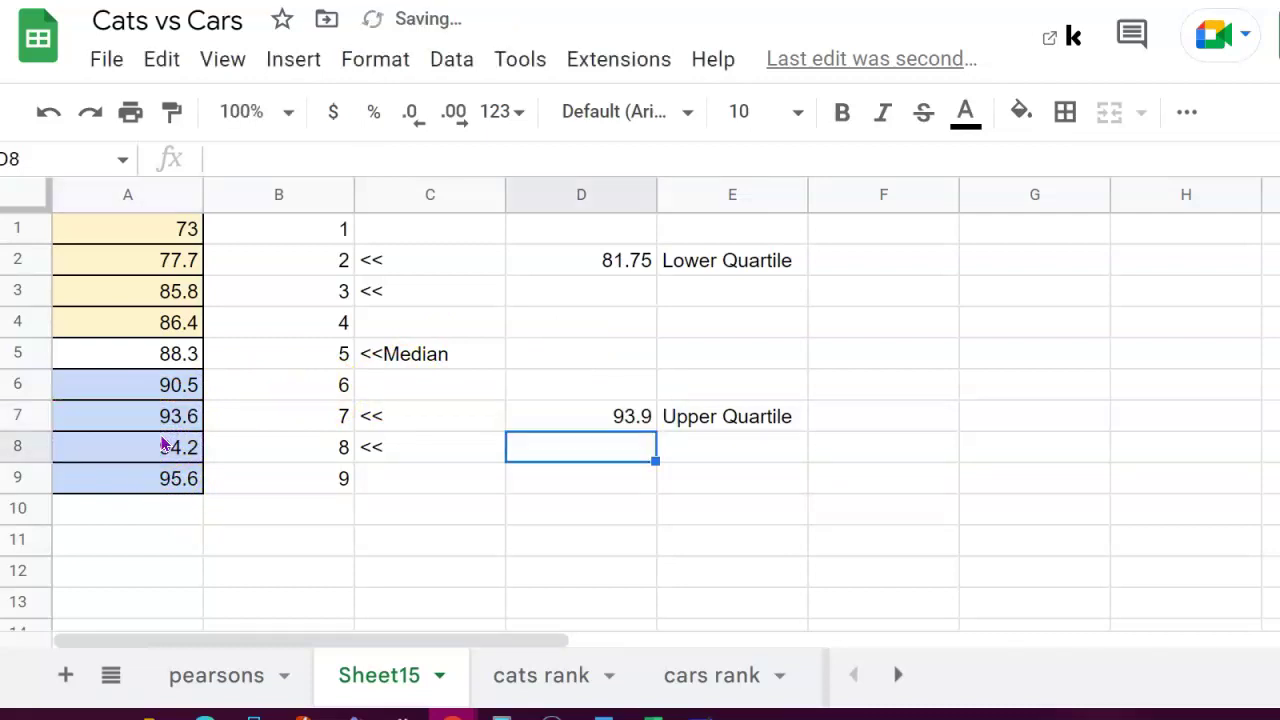
# - Enter the heading "IQR" in F3 and its definition "Upper Quartile-Lower Quartile" in F4
pyautogui.click(858, 300)
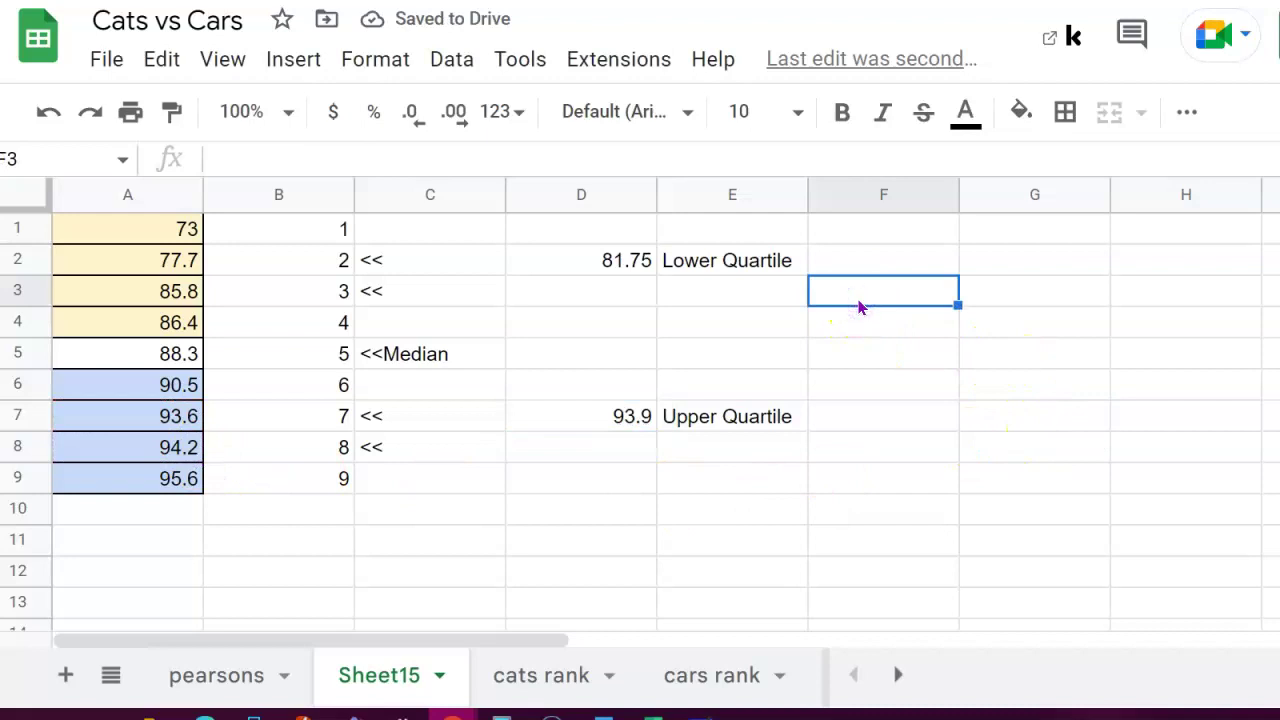
pyautogui.press('capslock')
pyautogui.write('IQR')
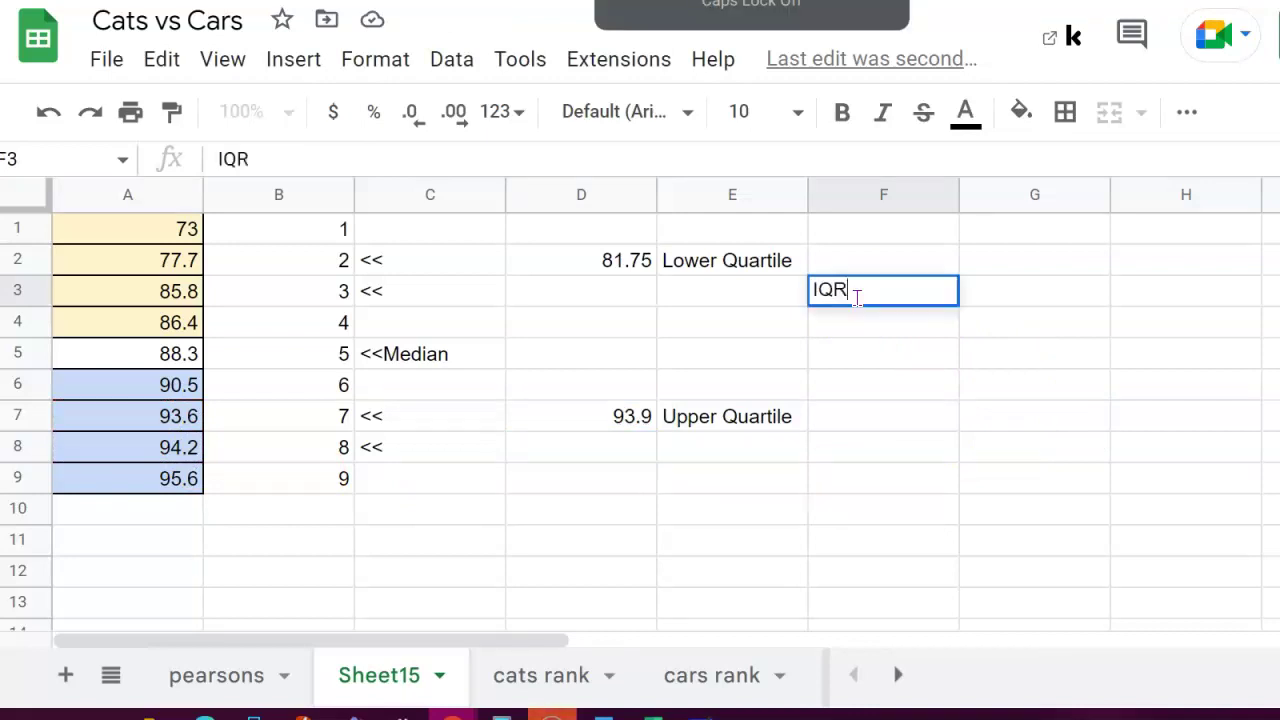
pyautogui.press('Return')
pyautogui.write('Upper Qua')
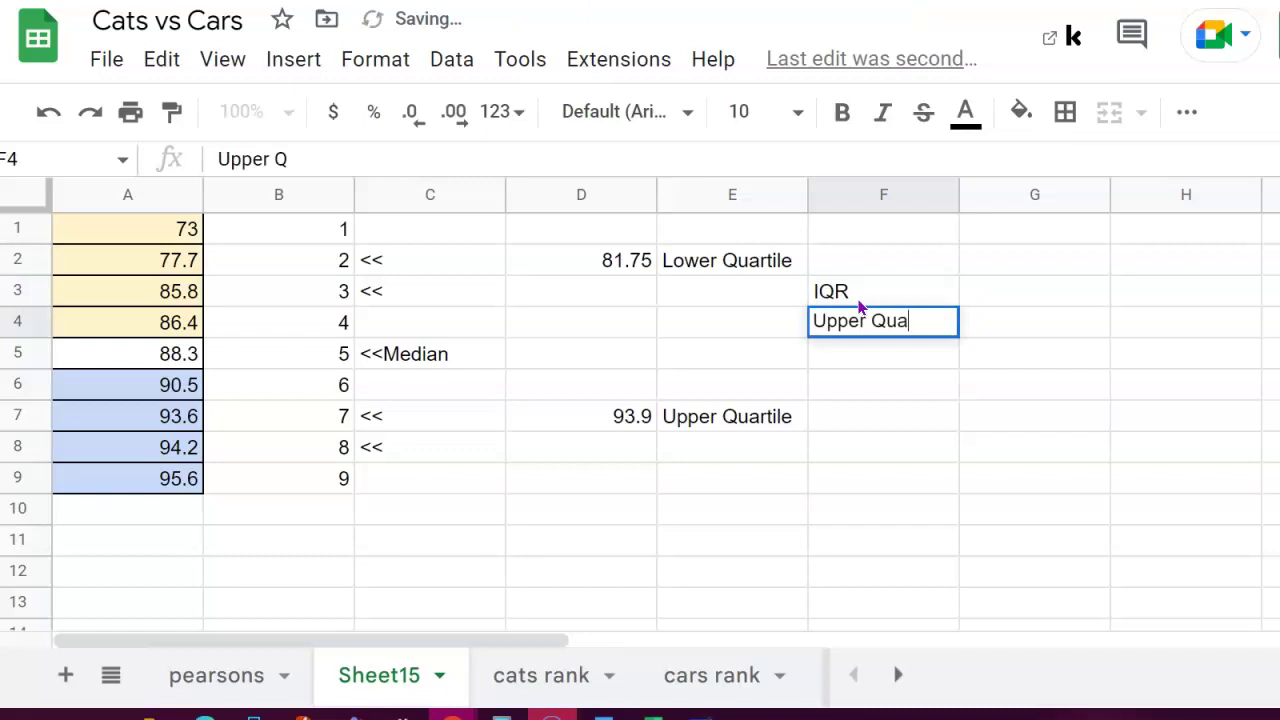
pyautogui.write('rtile-Lower Quartile')
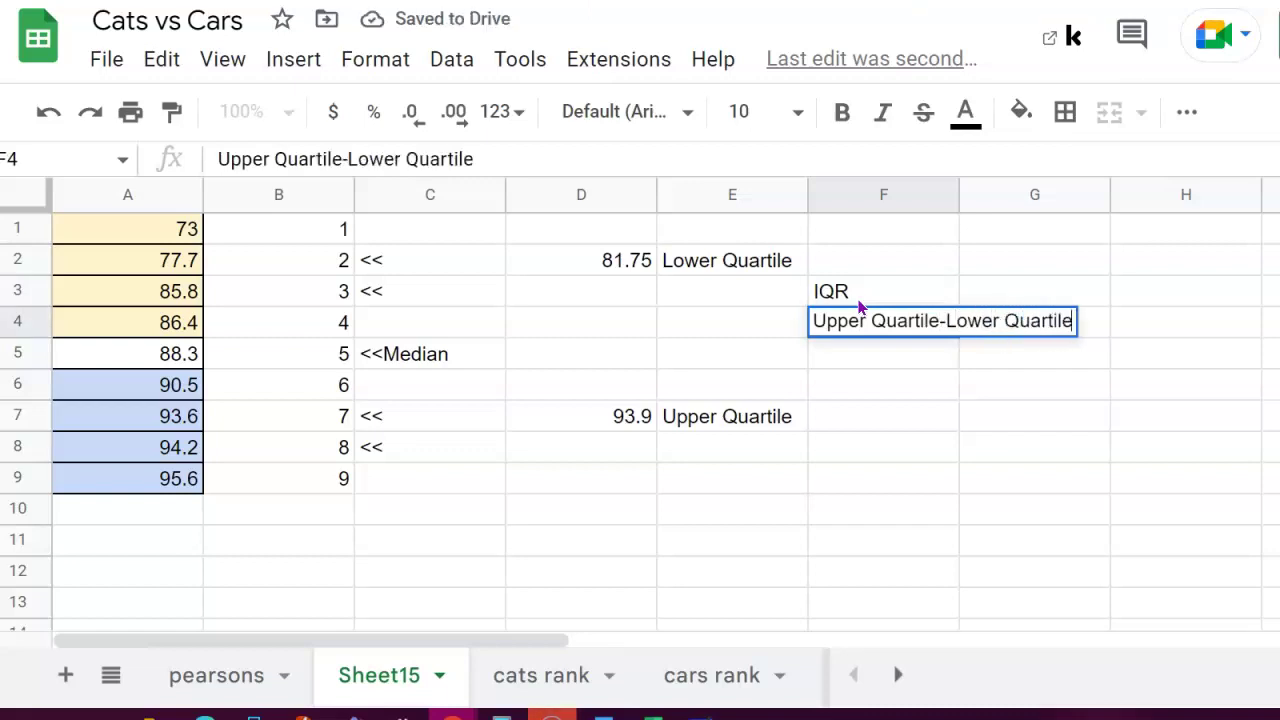
pyautogui.press('Return')
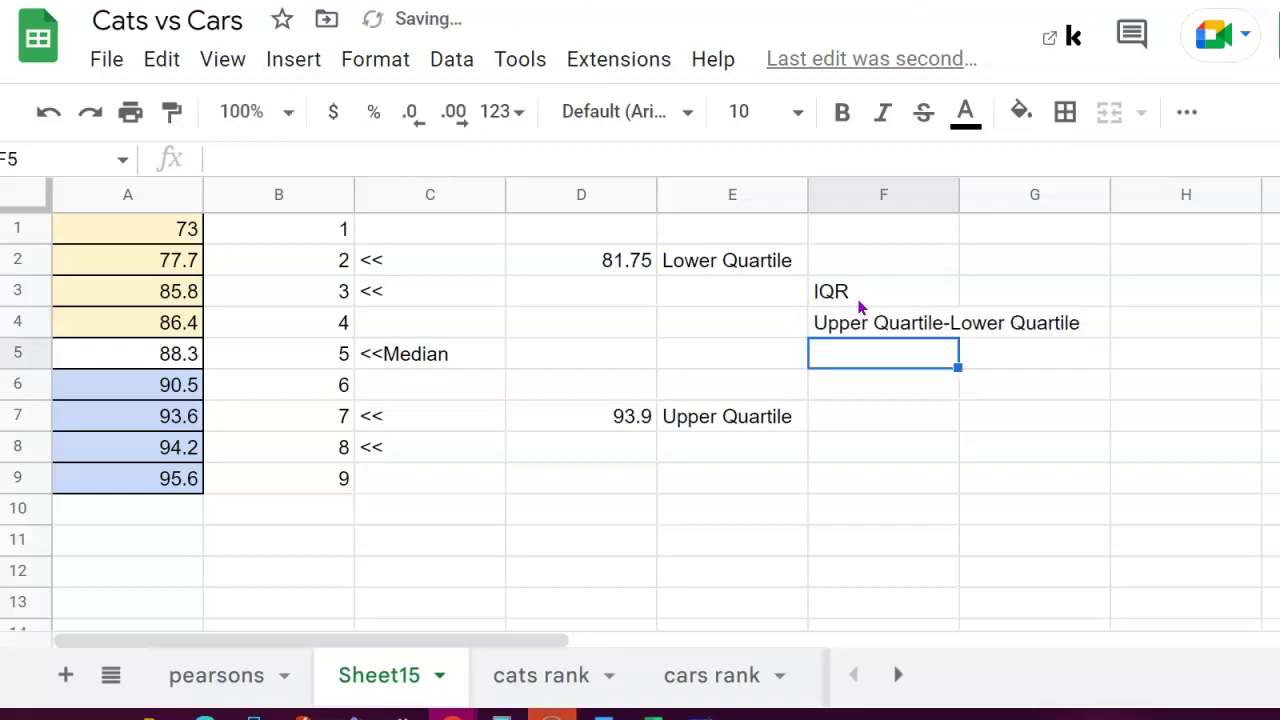
# - Calculate the interquartile range in F5 with the formula =D7-D2
pyautogui.write('=')
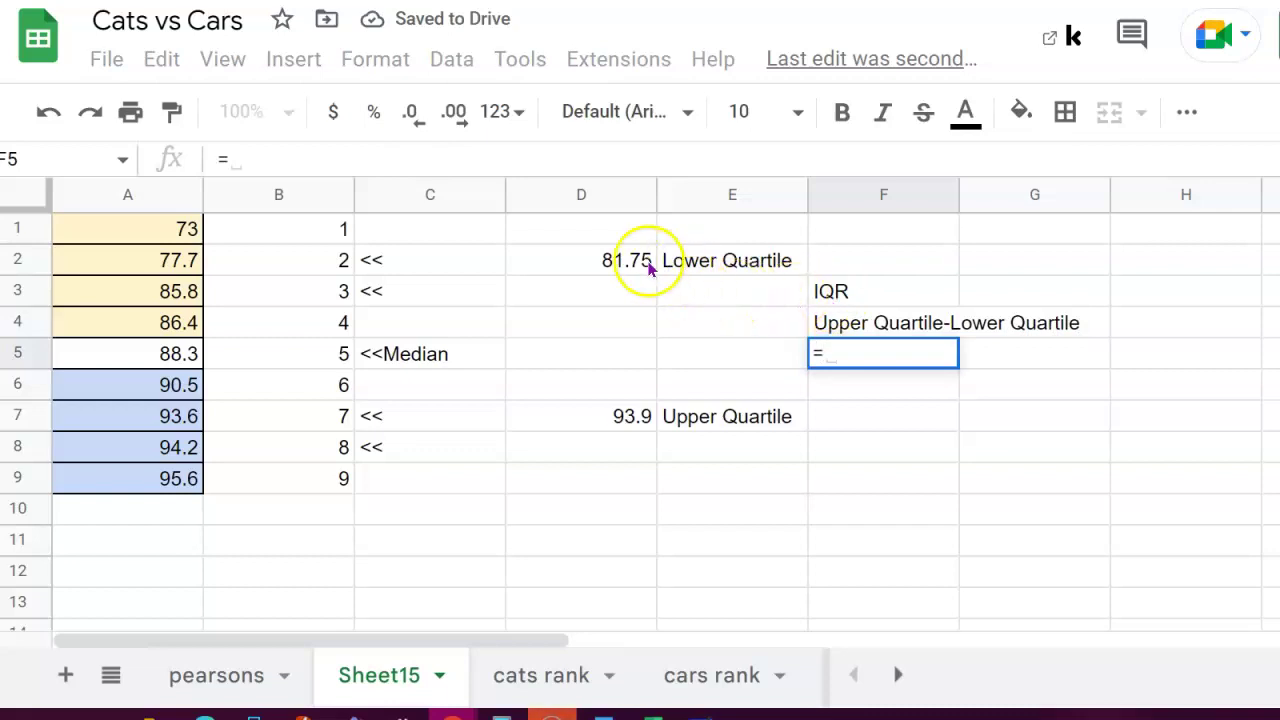
pyautogui.click(615, 422)
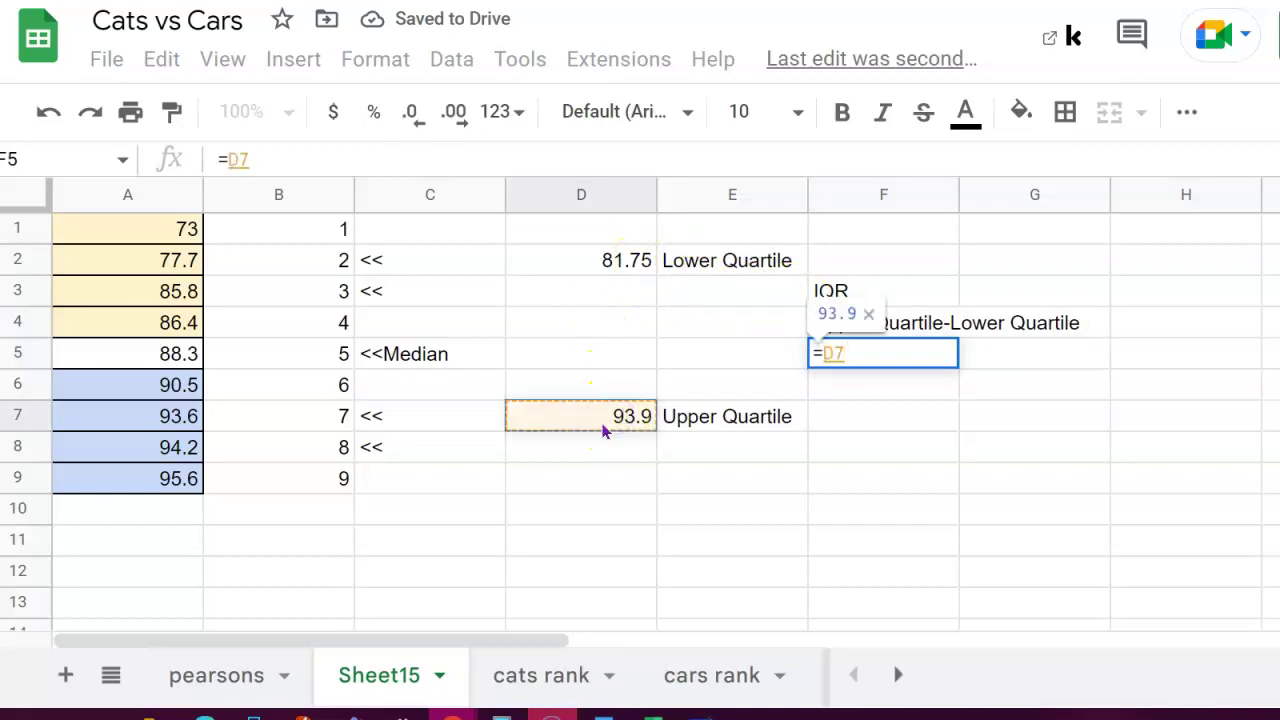
pyautogui.write('-')
pyautogui.click(580, 257)
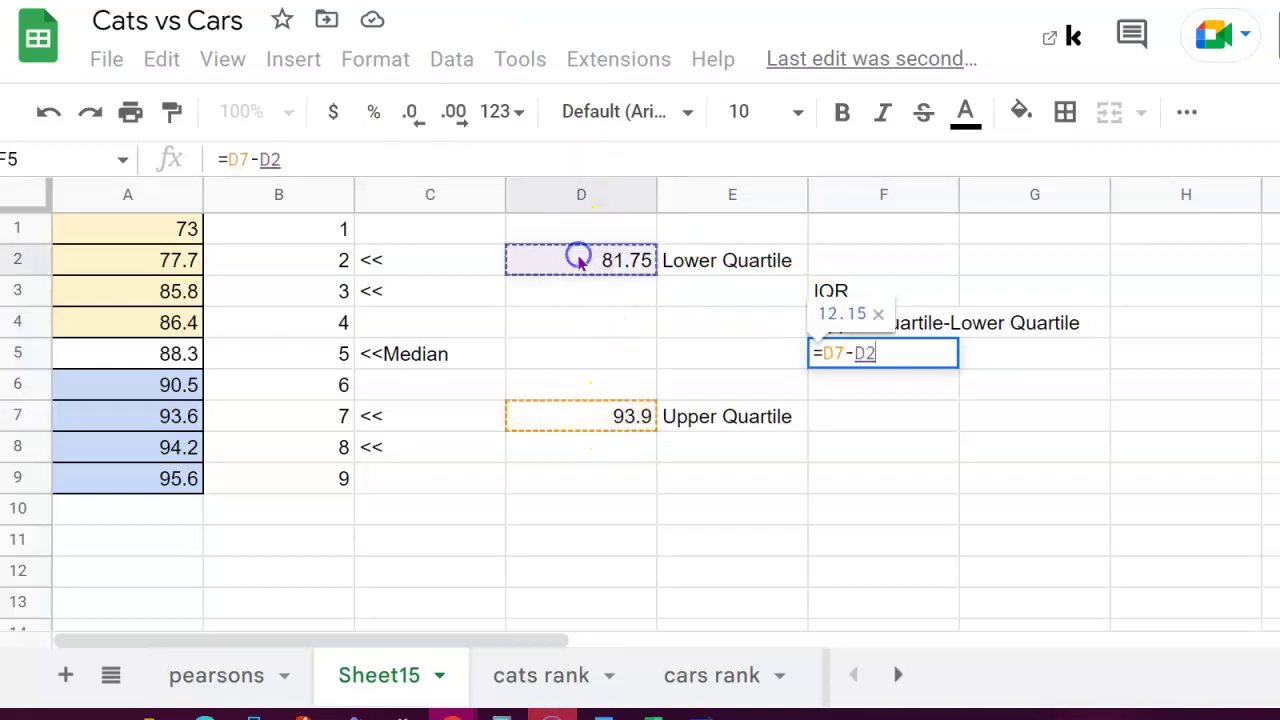
pyautogui.press('Return')
pyautogui.click(880, 435)
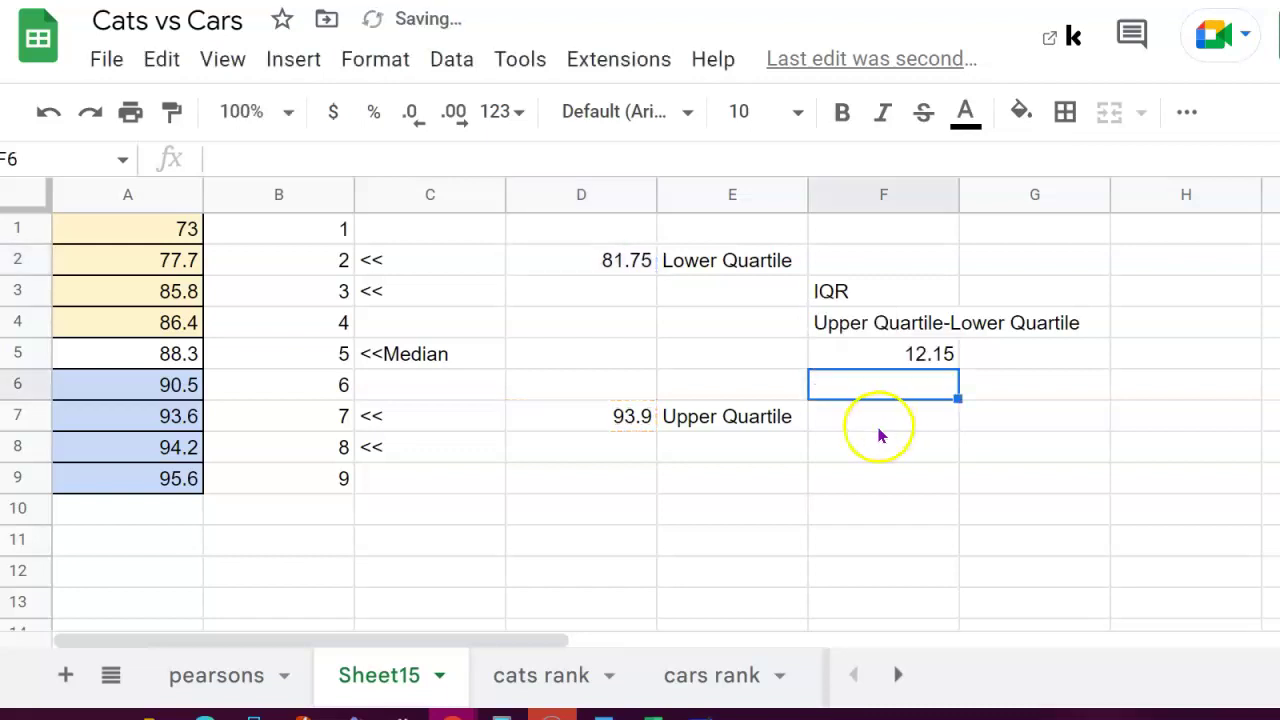
# - Make the interquartile range in F5 bold and give its cell a light red fill
pyautogui.click(912, 357)
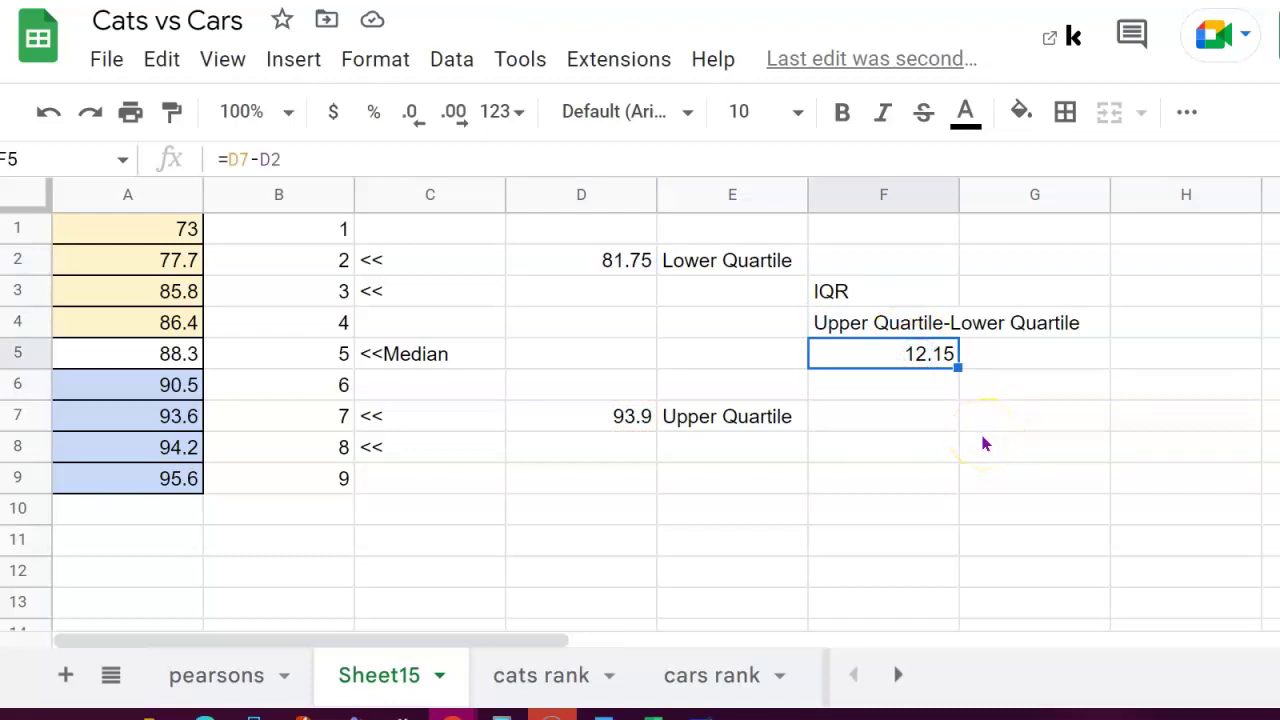
pyautogui.click(929, 405)
pyautogui.click(940, 363)
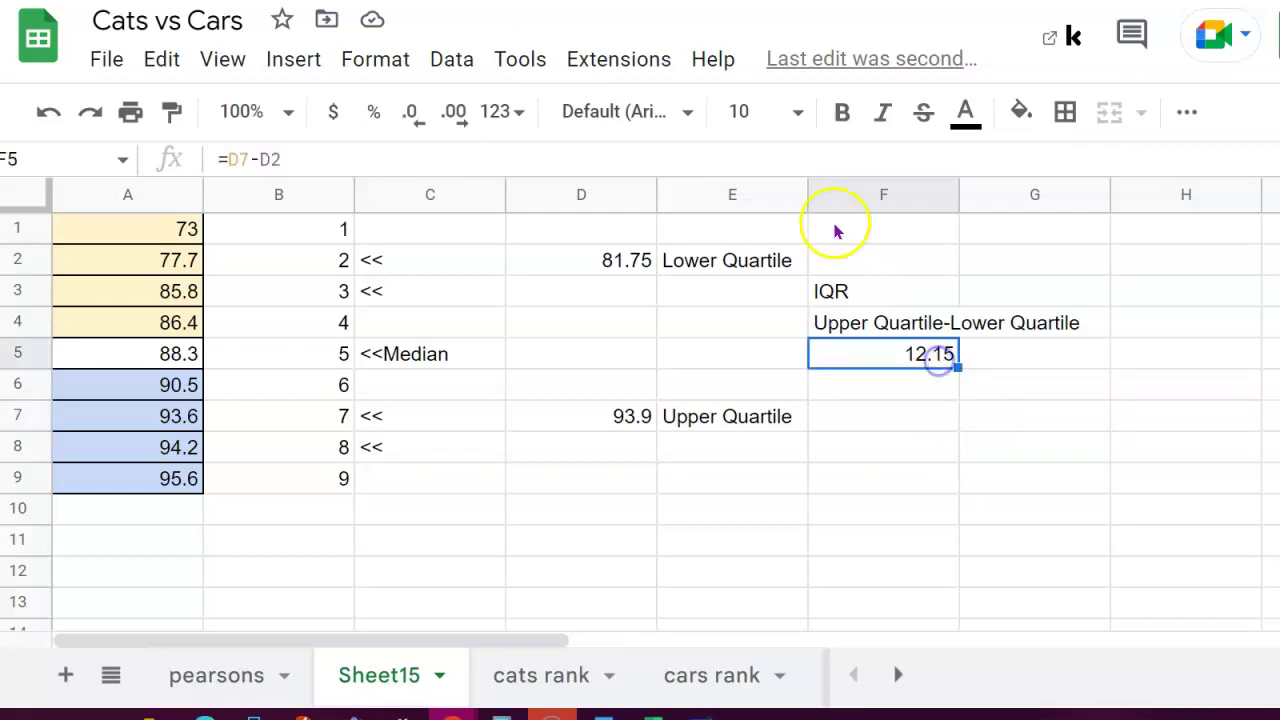
pyautogui.click(843, 113)
pyautogui.click(1022, 112)
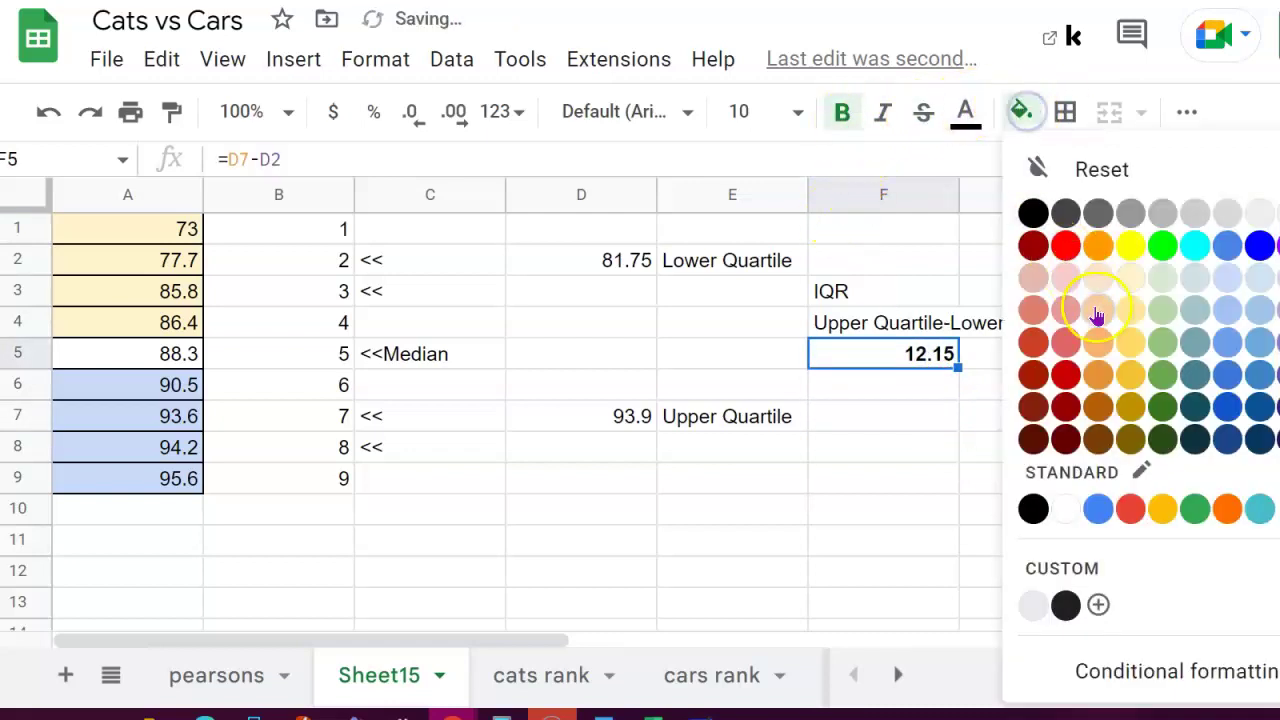
pyautogui.click(1065, 309)
pyautogui.click(1041, 384)
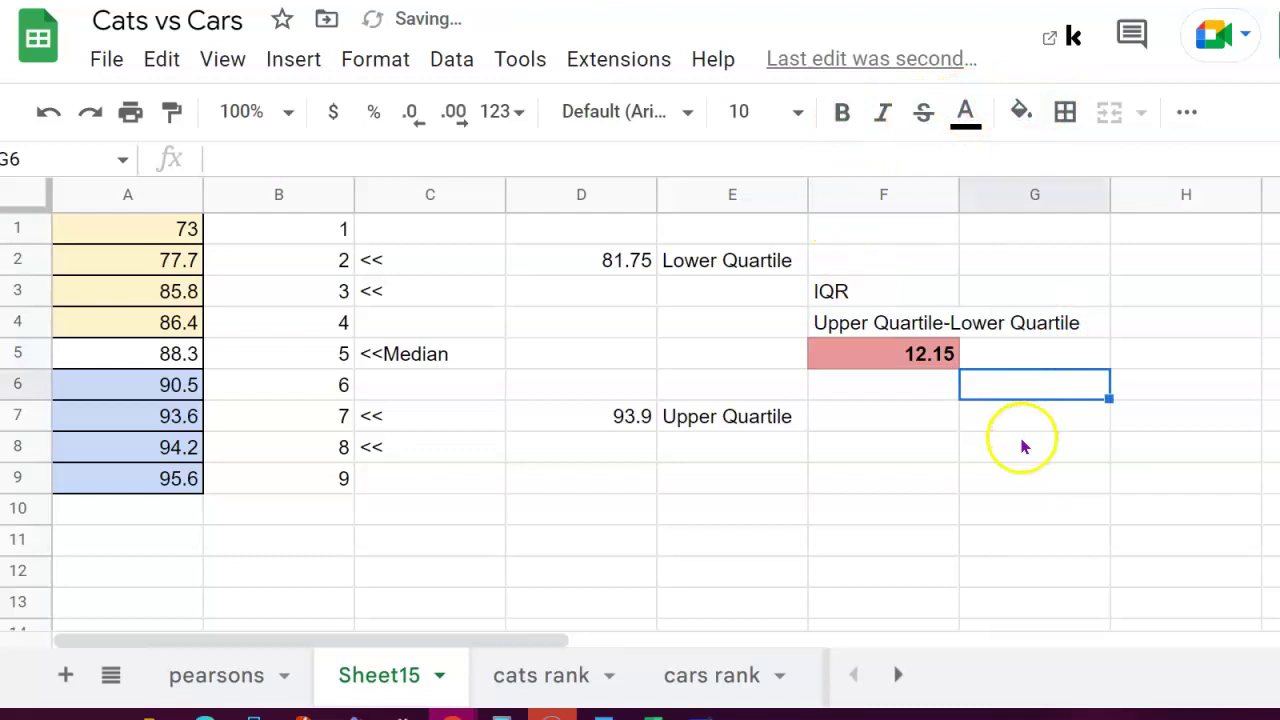
# - Fill the upper quartile cell D7 and the lower quartile cell D2 with light yellow
pyautogui.click(597, 404)
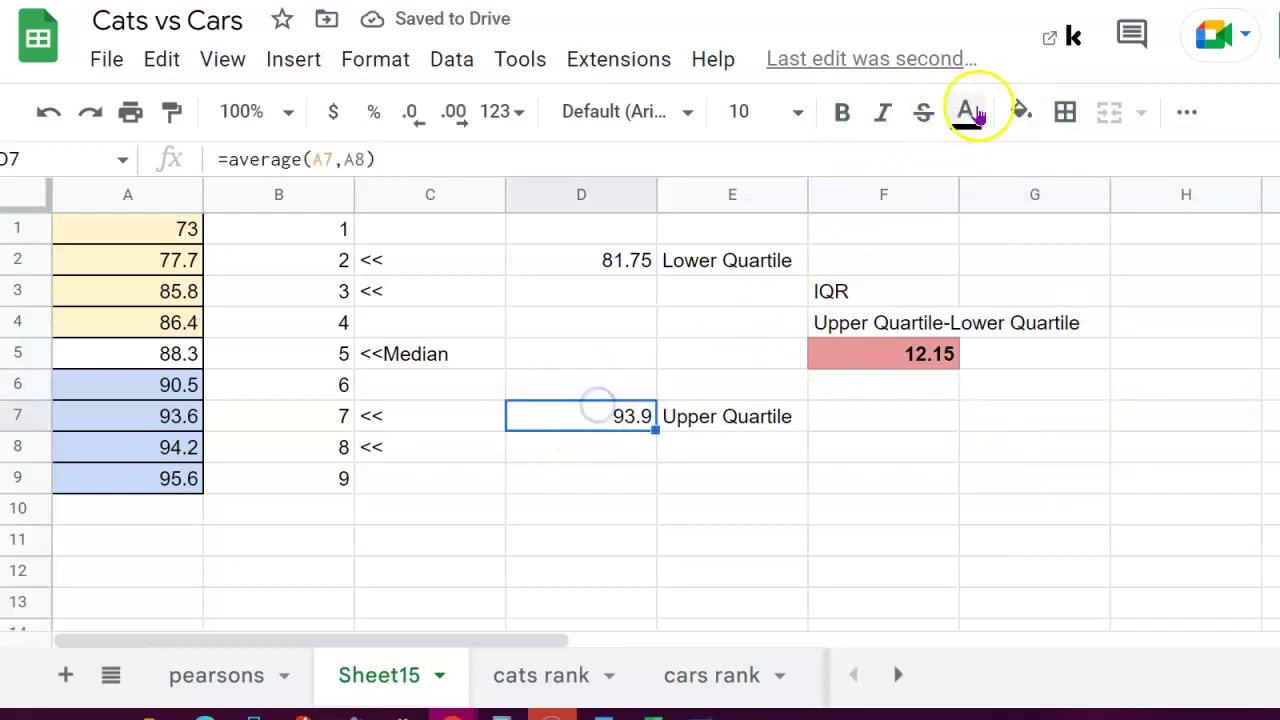
pyautogui.click(1021, 111)
pyautogui.click(1126, 287)
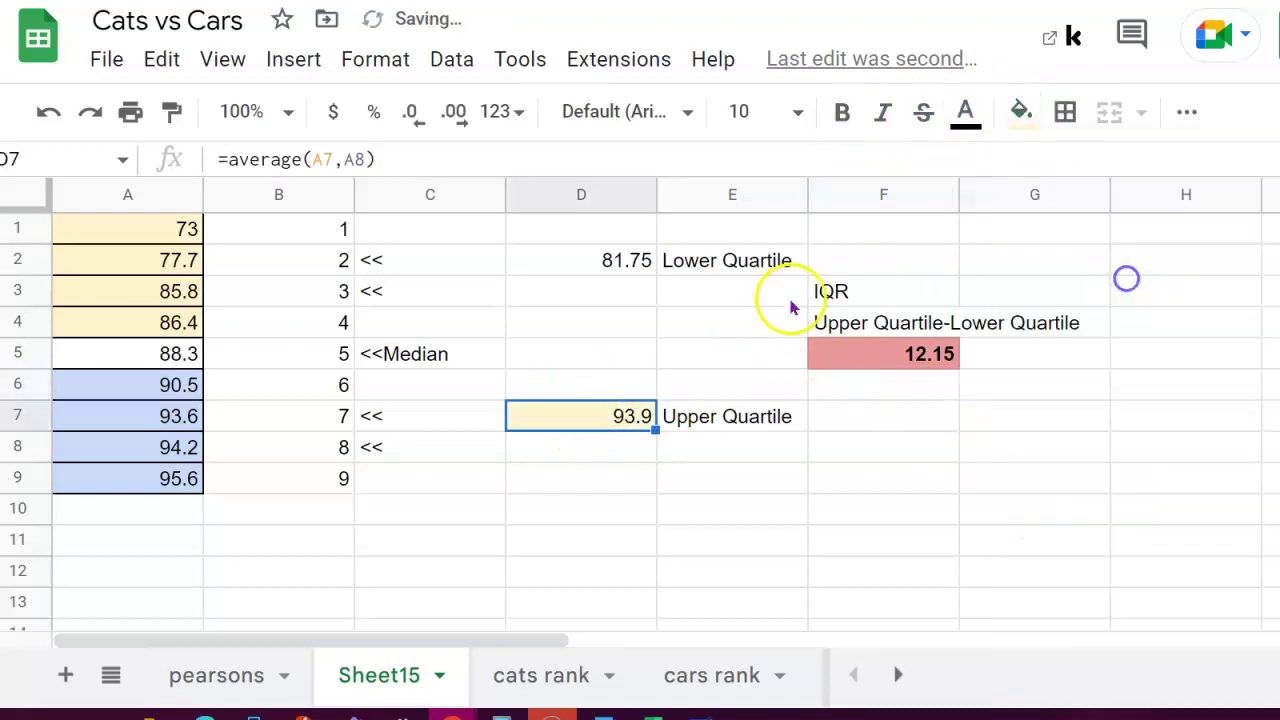
pyautogui.click(615, 262)
pyautogui.click(1018, 112)
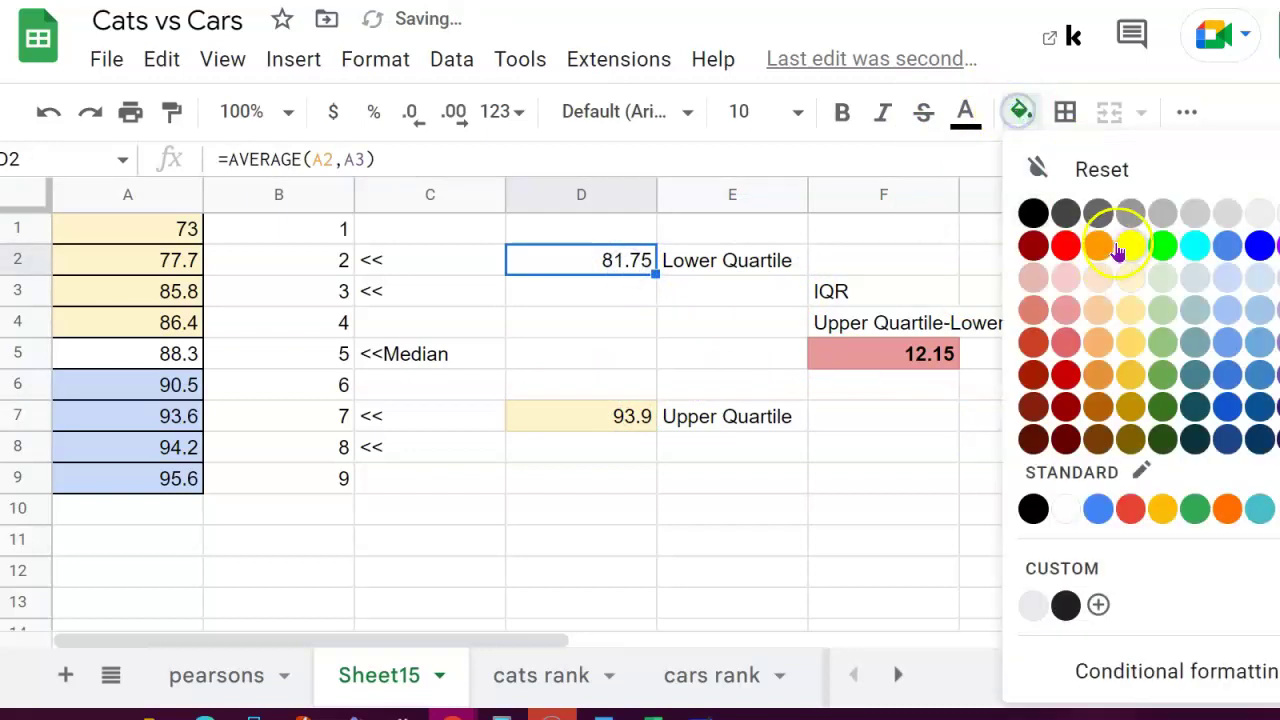
pyautogui.click(1126, 284)
pyautogui.click(1030, 522)
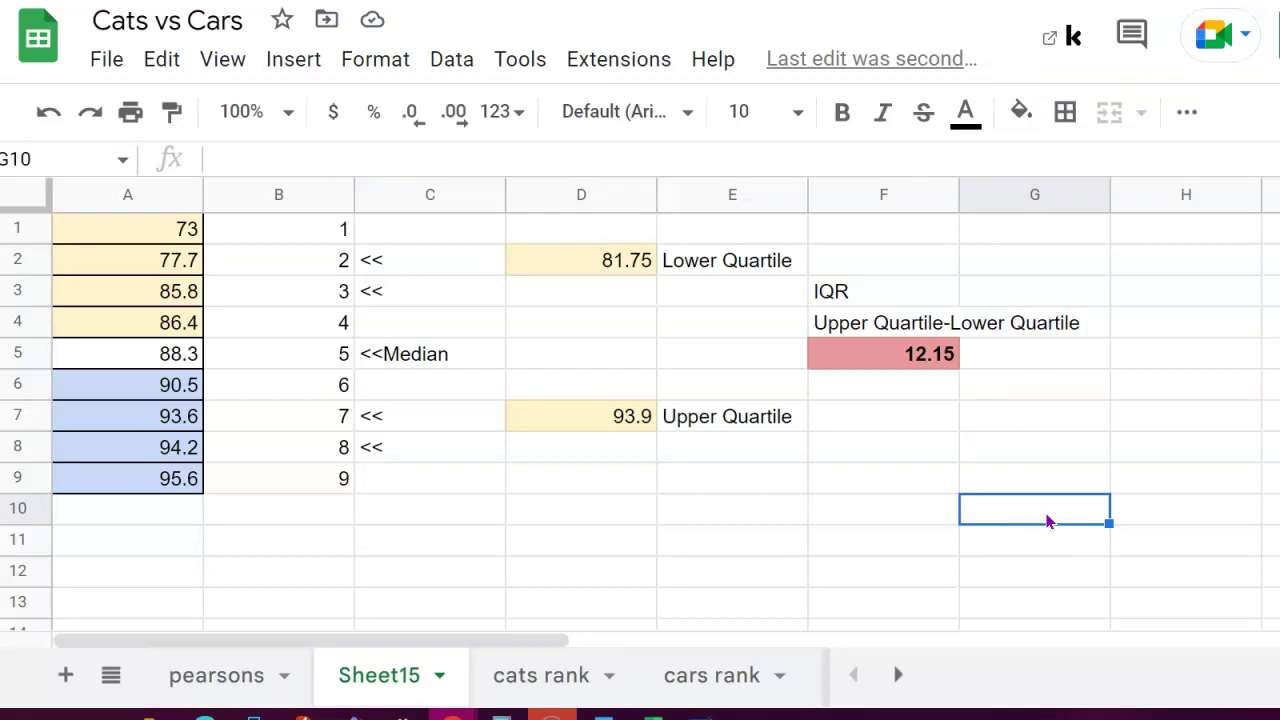
# - Enter the label "Upper Range" in F8, below the interquartile range calculation
pyautogui.click(925, 466)
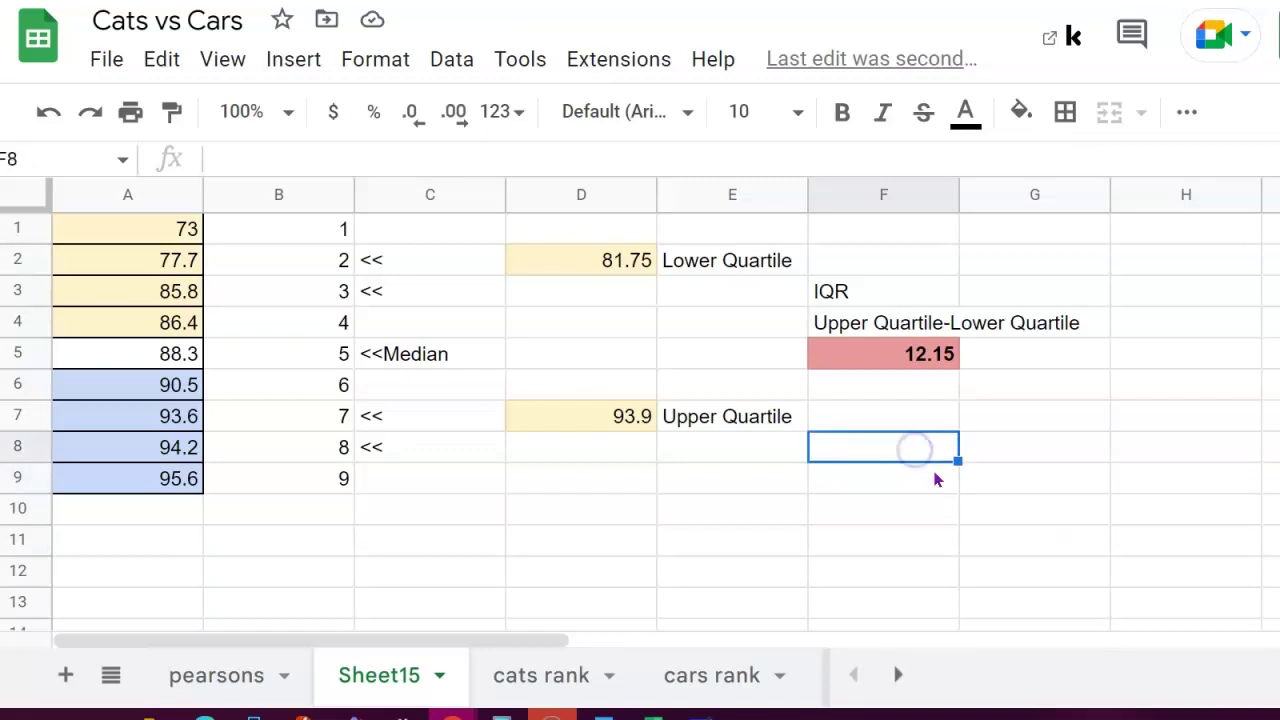
pyautogui.write('Upper Range')
pyautogui.press('Return')
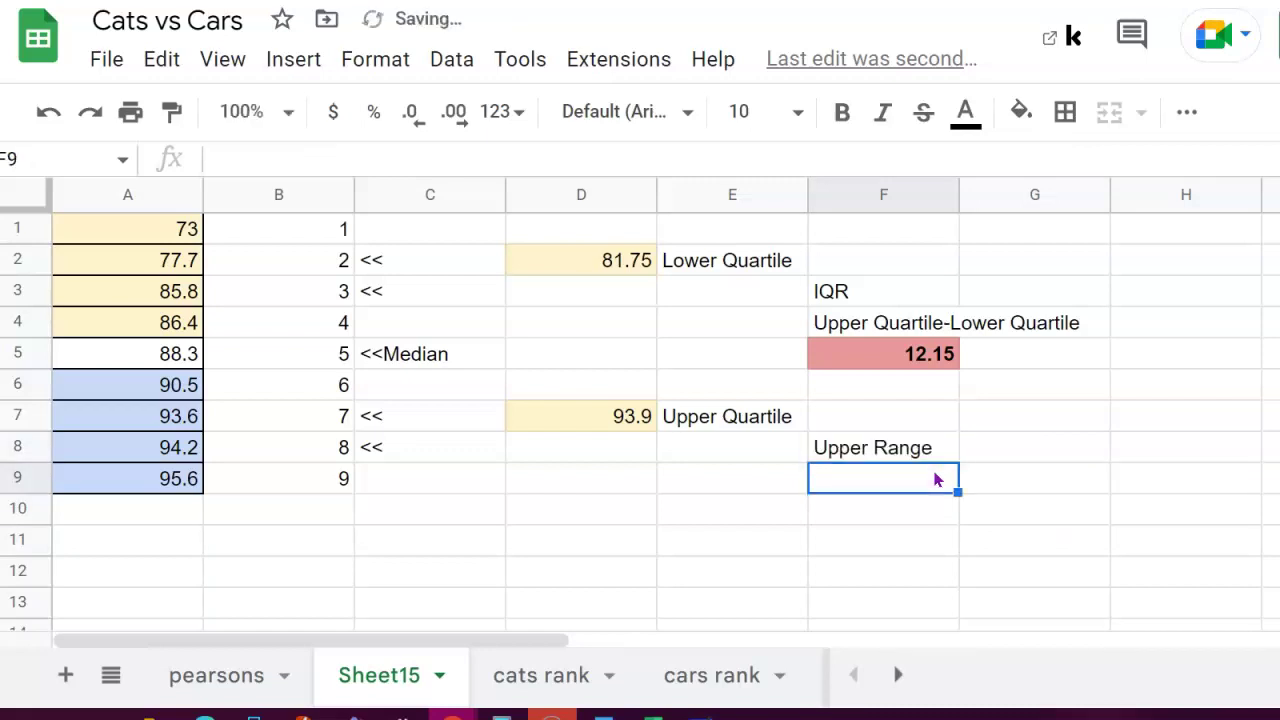
# - Write out the upper range rule in G8 as the text "1.5*IQR + Upper Quartile"
pyautogui.click(1069, 448)
pyautogui.write('1.5*')
pyautogui.press('capslock')
pyautogui.write('IQR')
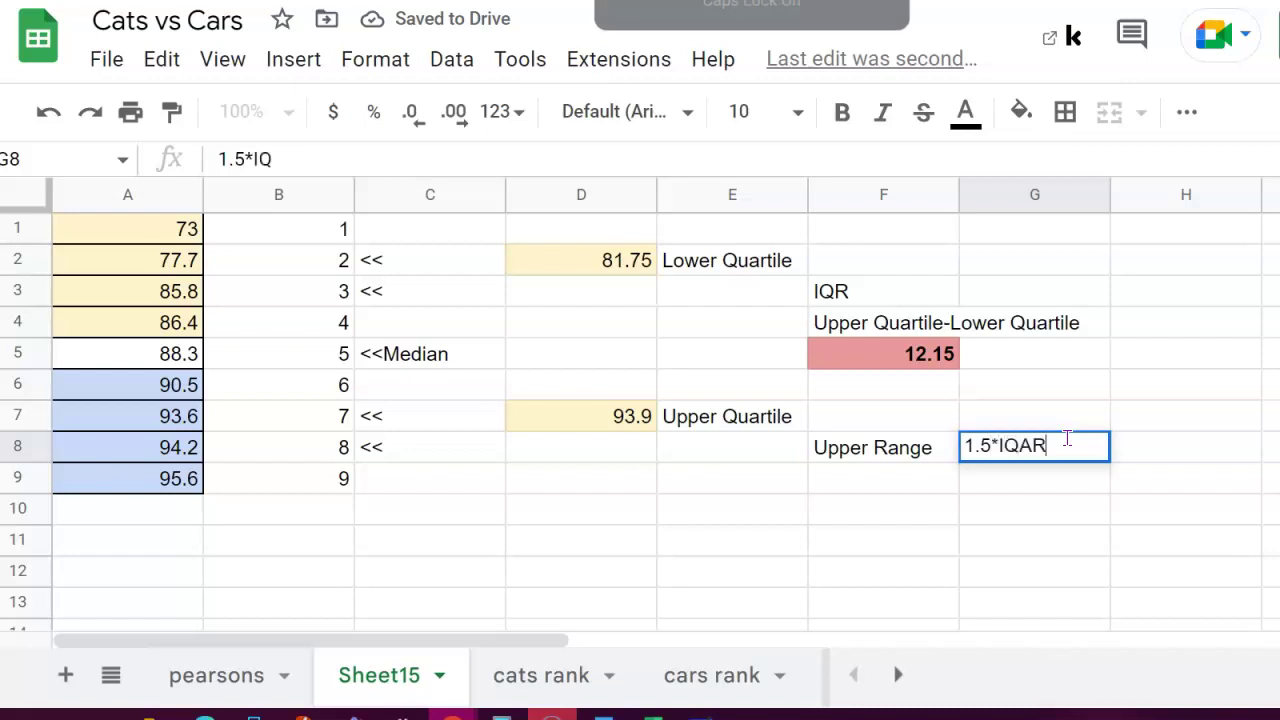
pyautogui.press('capslock')
pyautogui.write('+ Upper')
pyautogui.press('BackSpace')
pyautogui.press('BackSpace')
pyautogui.press('BackSpace')
pyautogui.press('BackSpace')
pyautogui.press('BackSpace')
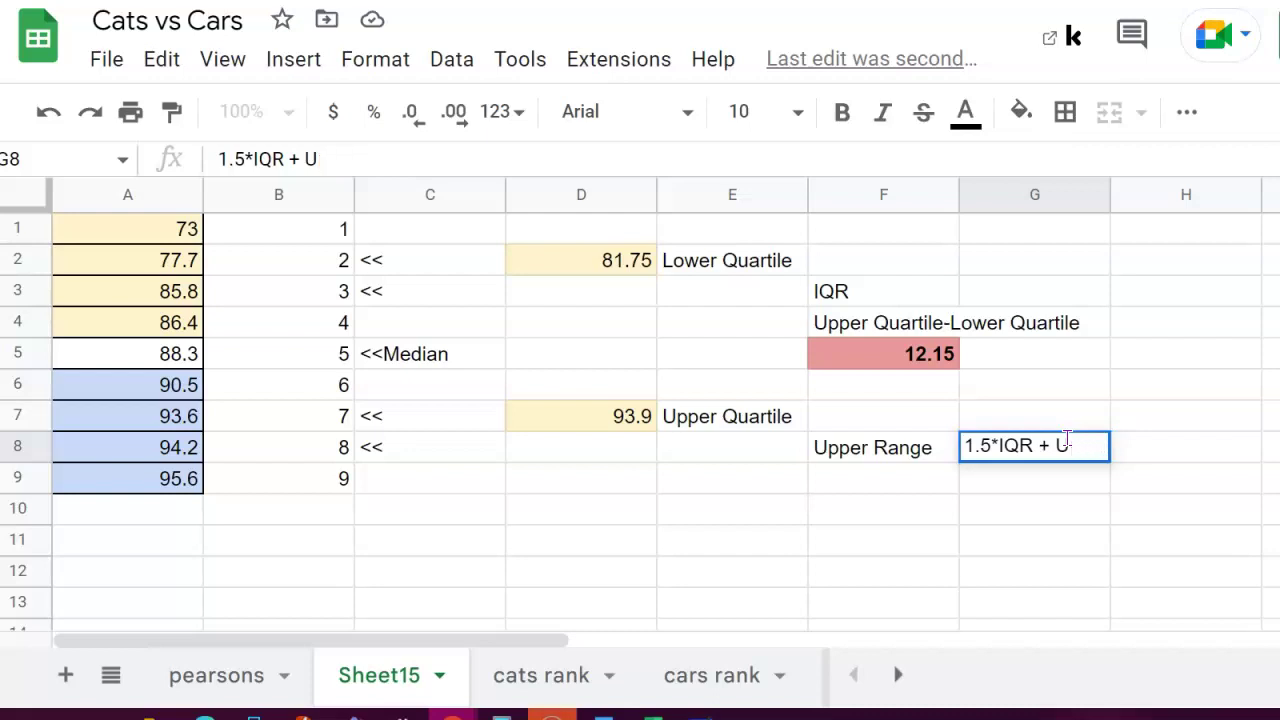
pyautogui.write('Upper Quartile')
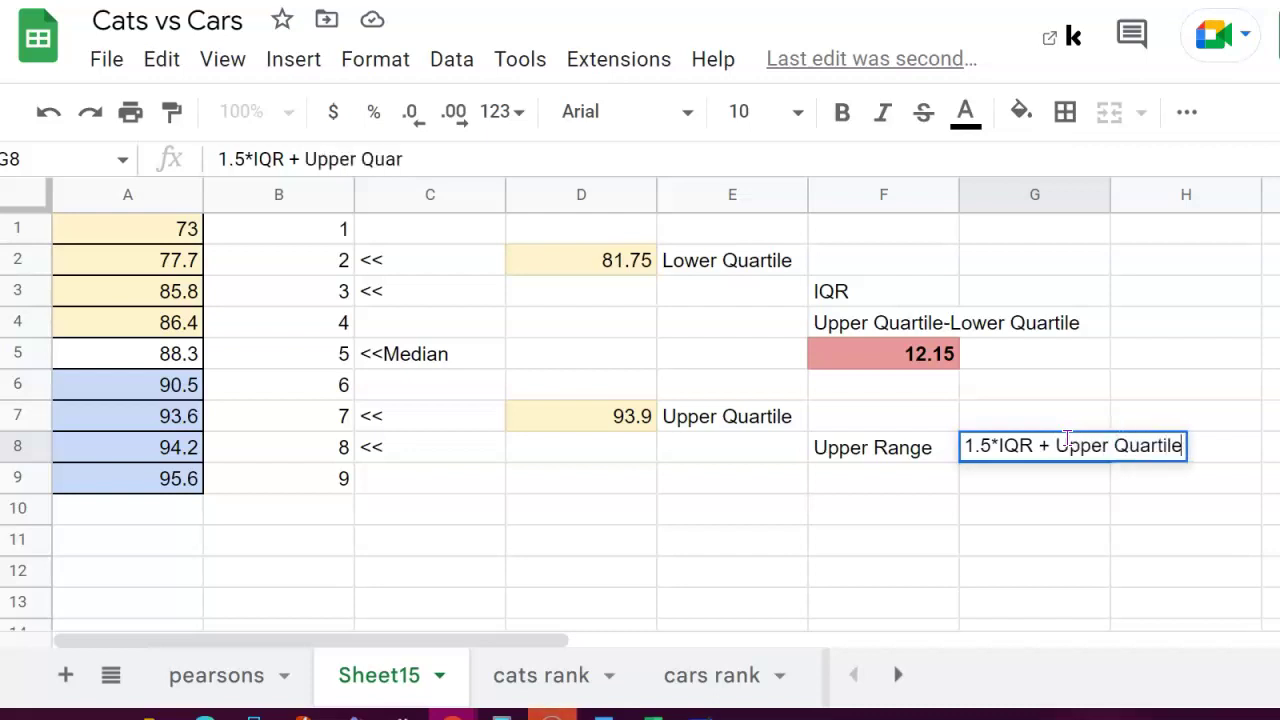
pyautogui.press('Return')
# - Calculate the upper range in G9 with the formula =1.5*F5+D7, using the interquartile range and the upper quartile
pyautogui.click(1017, 474)
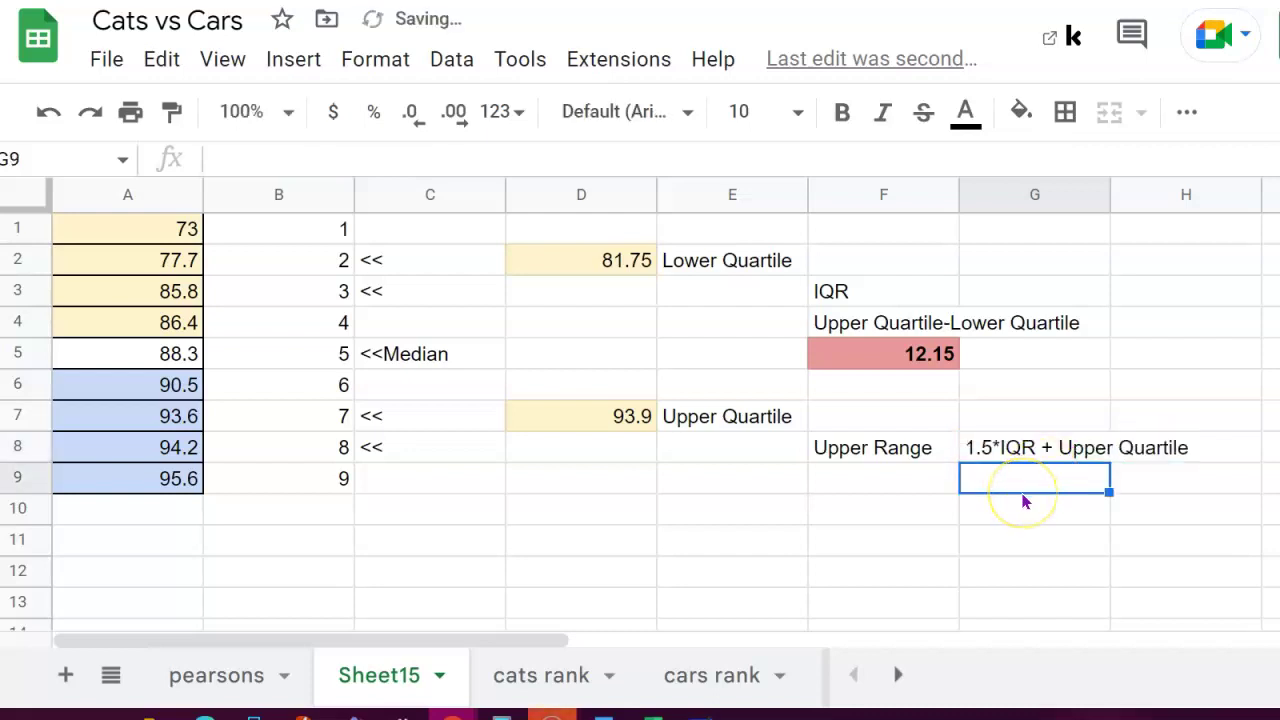
pyautogui.write('=')
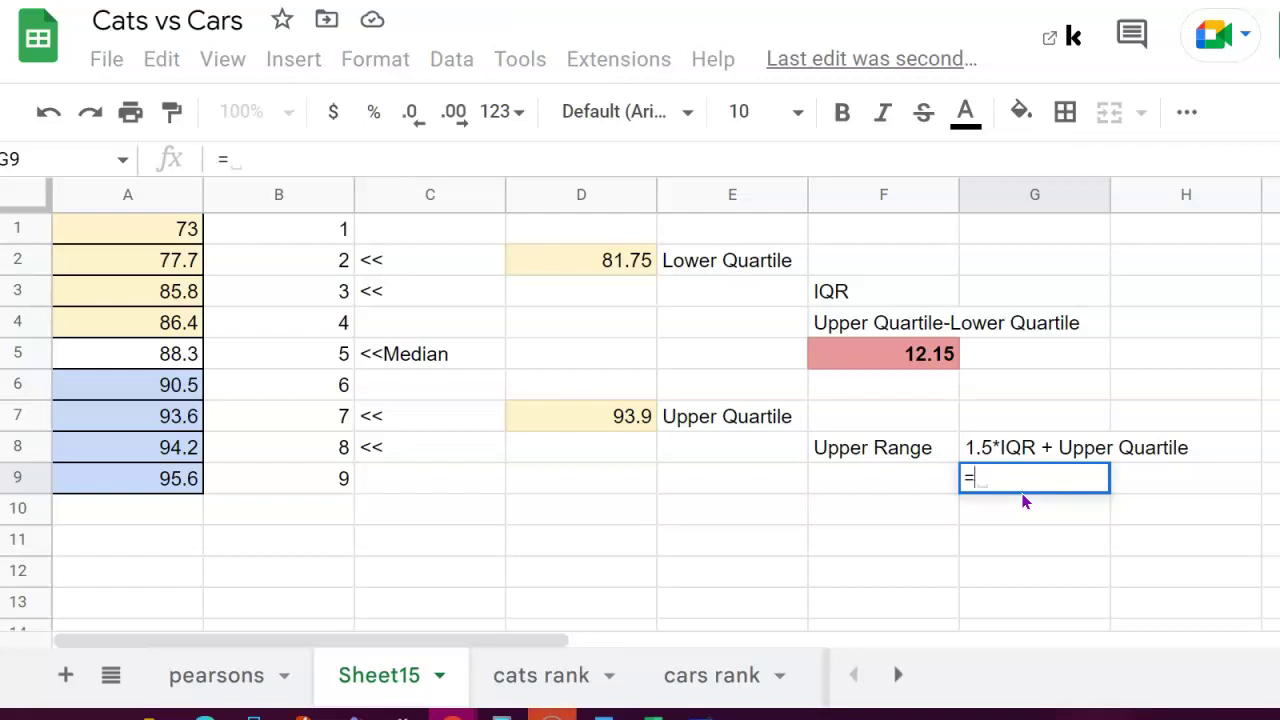
pyautogui.write('1.')
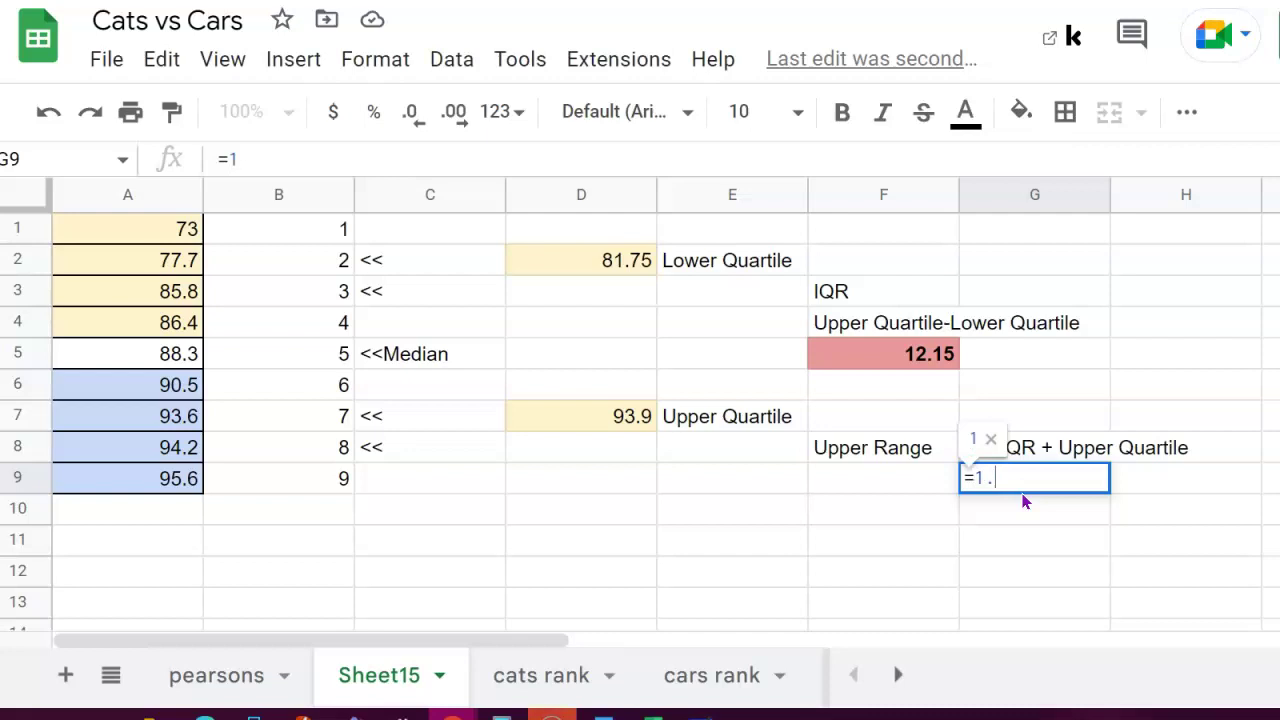
pyautogui.write('5*')
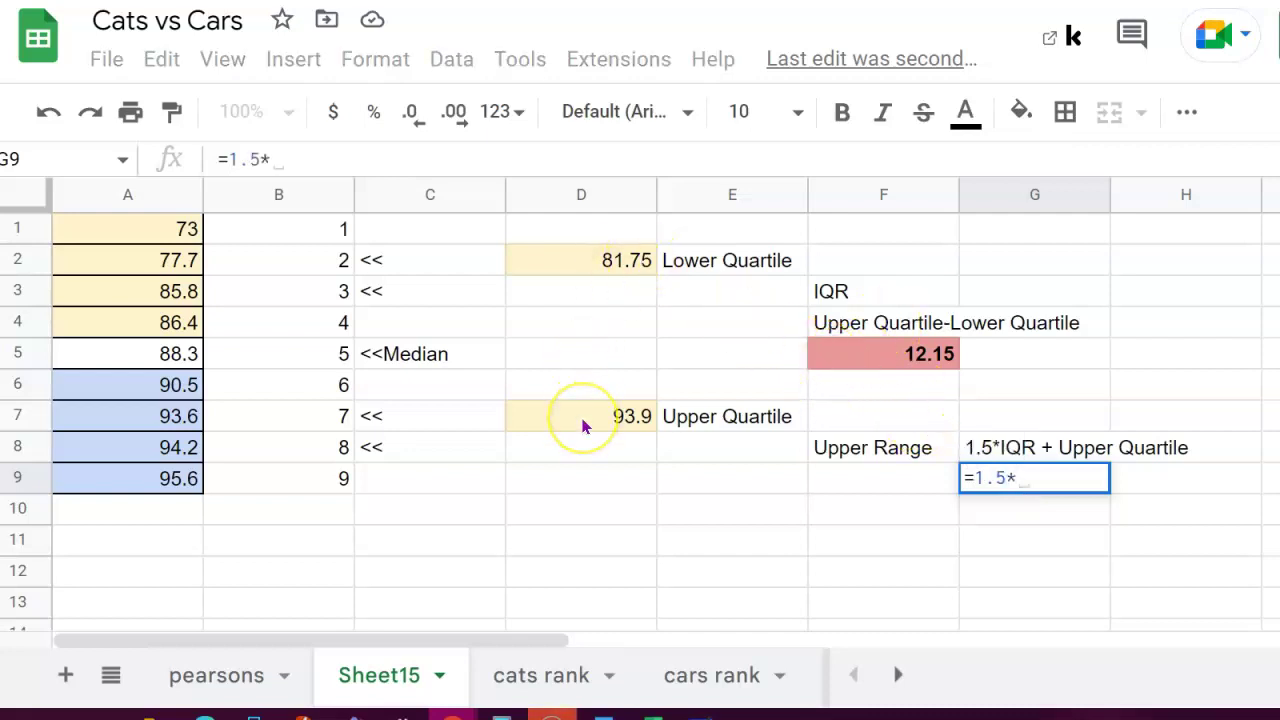
pyautogui.click(908, 358)
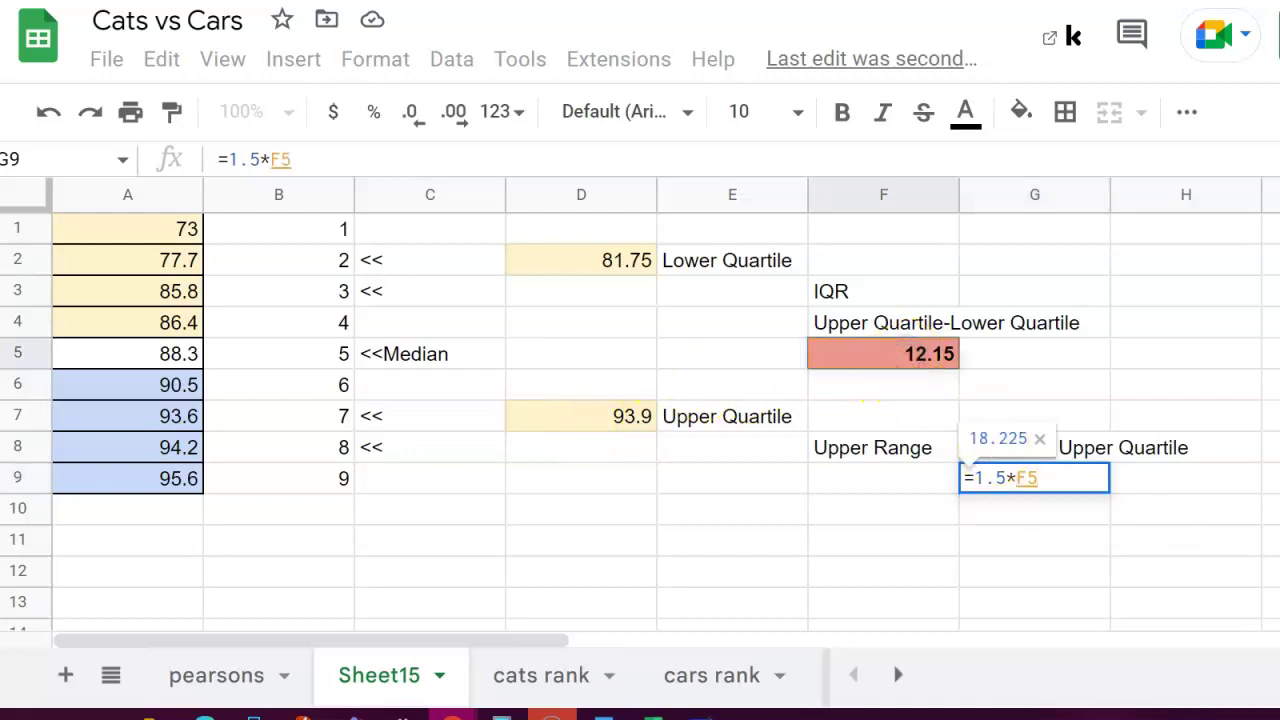
pyautogui.write('+')
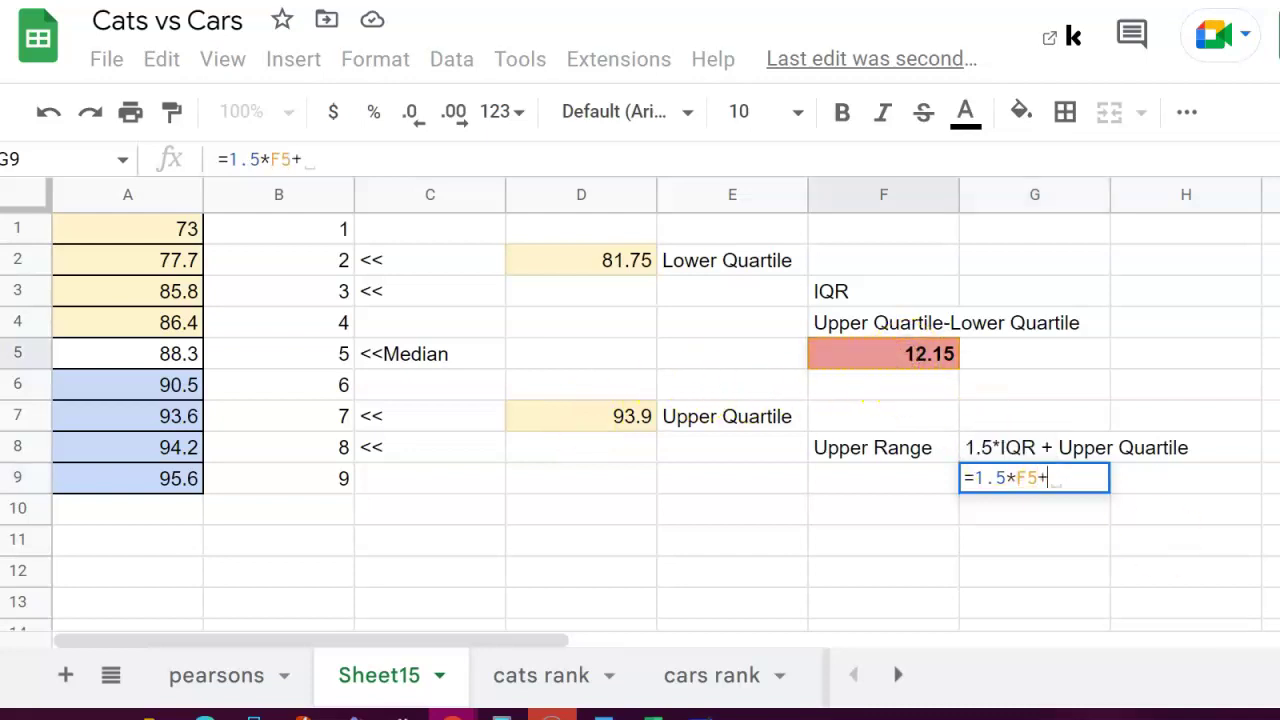
pyautogui.click(636, 425)
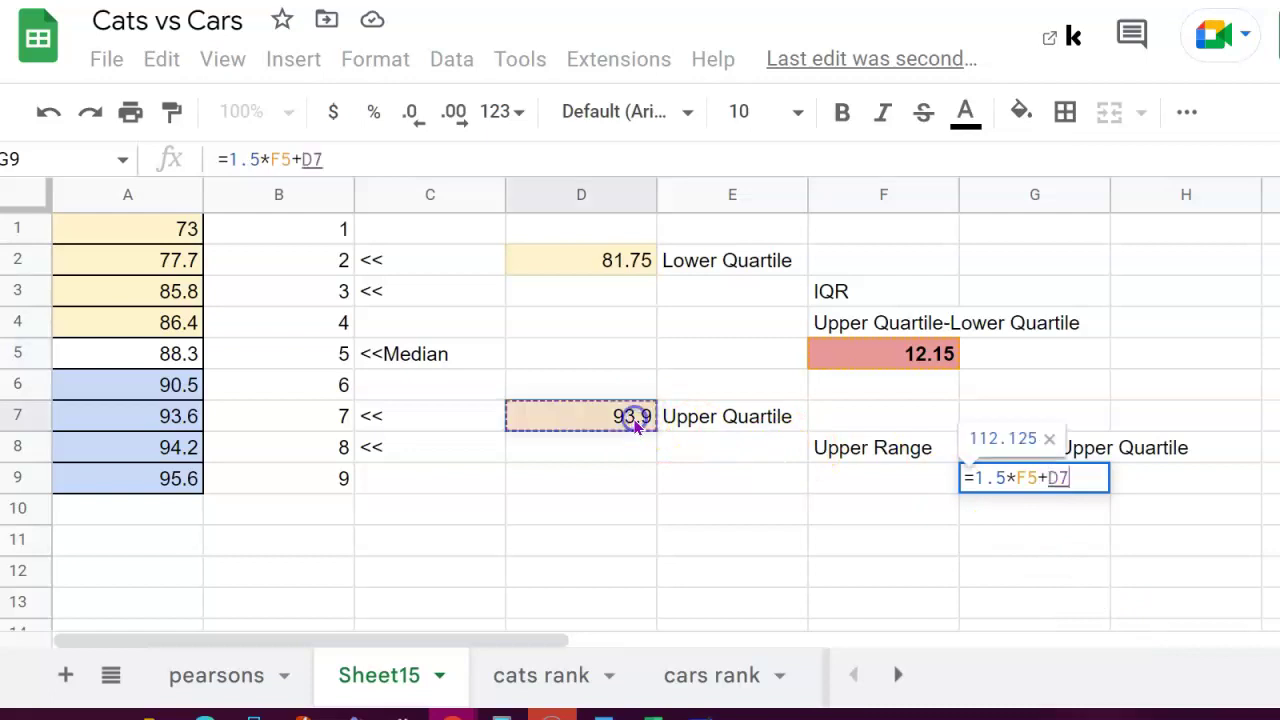
pyautogui.press('Return')
# - Enter the label "Lower Range" in F11, below the upper range calculation
pyautogui.click(830, 545)
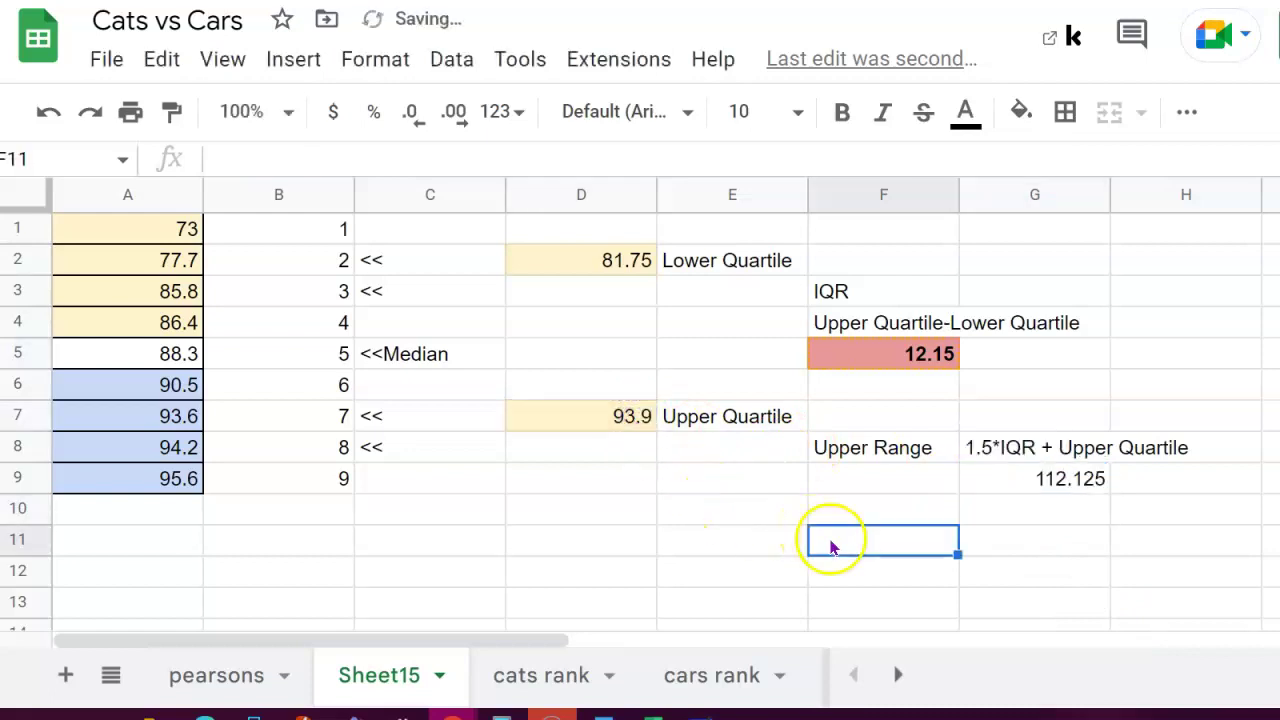
pyautogui.write('Lower Range')
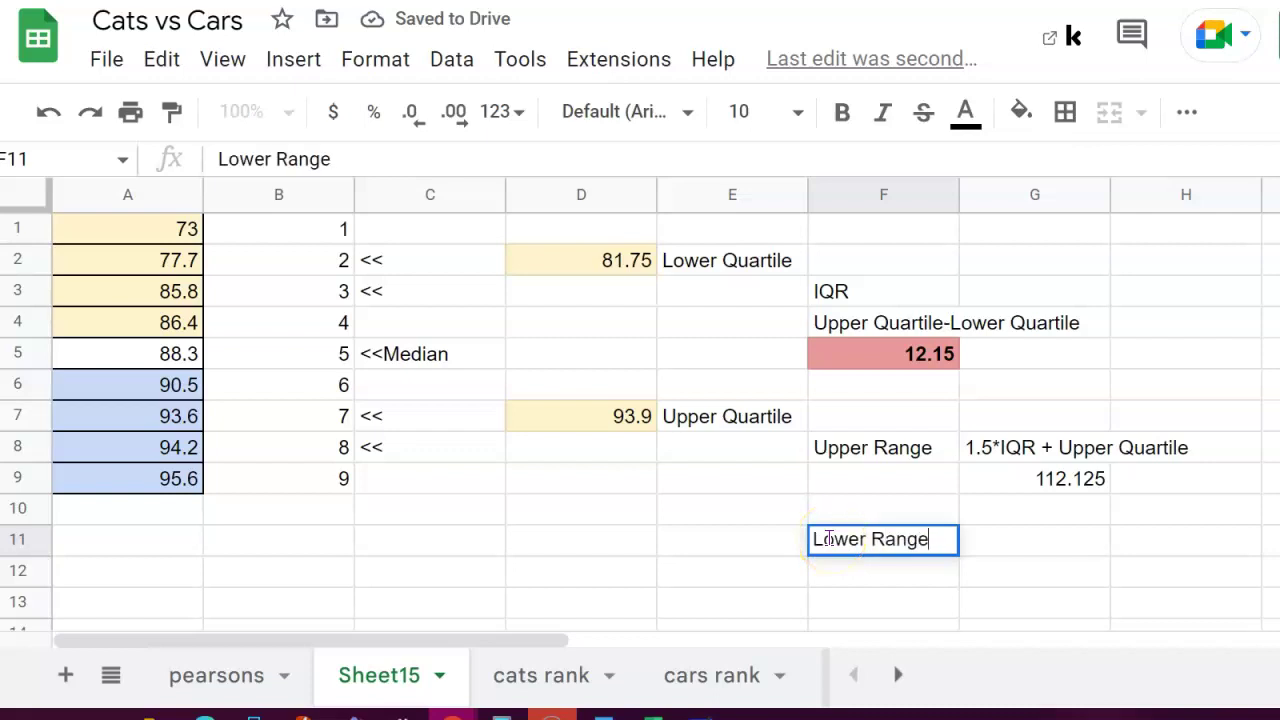
pyautogui.press('Return')
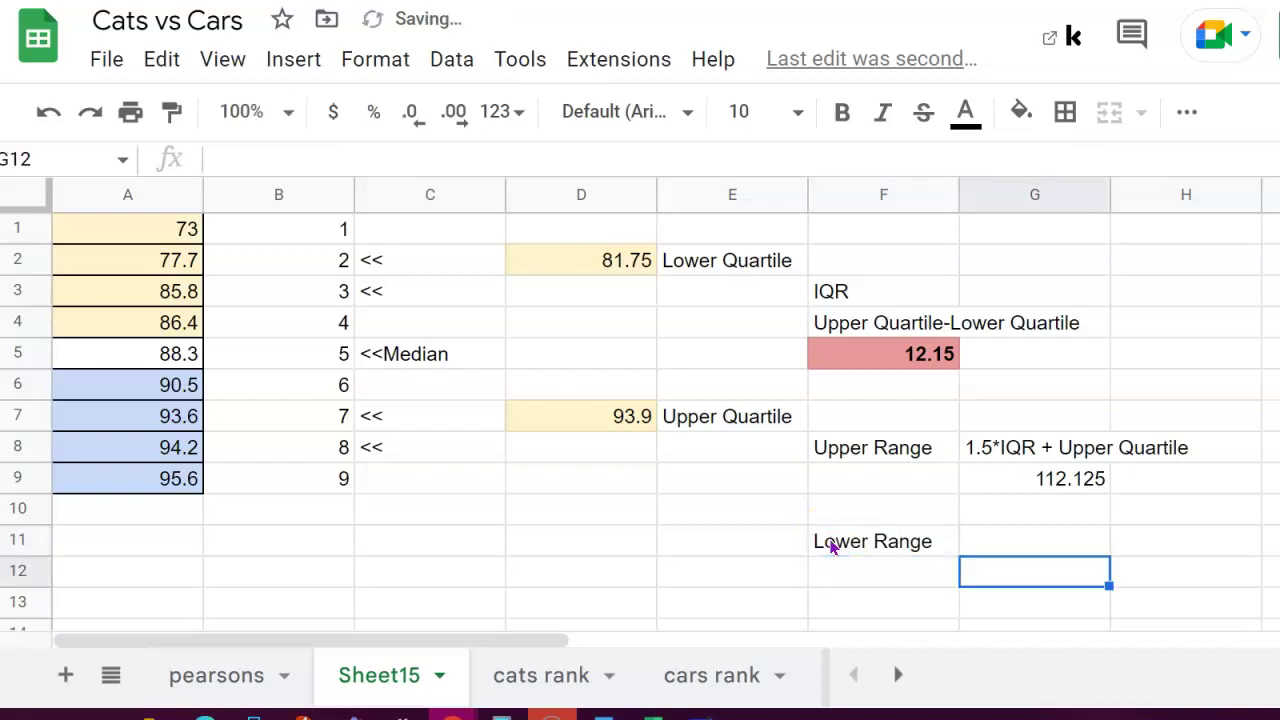
# - Write out the lower range rule in G11 as the text "Lower Quartile - 1.5*IQR"
pyautogui.press('Up')
pyautogui.write('Lower ')
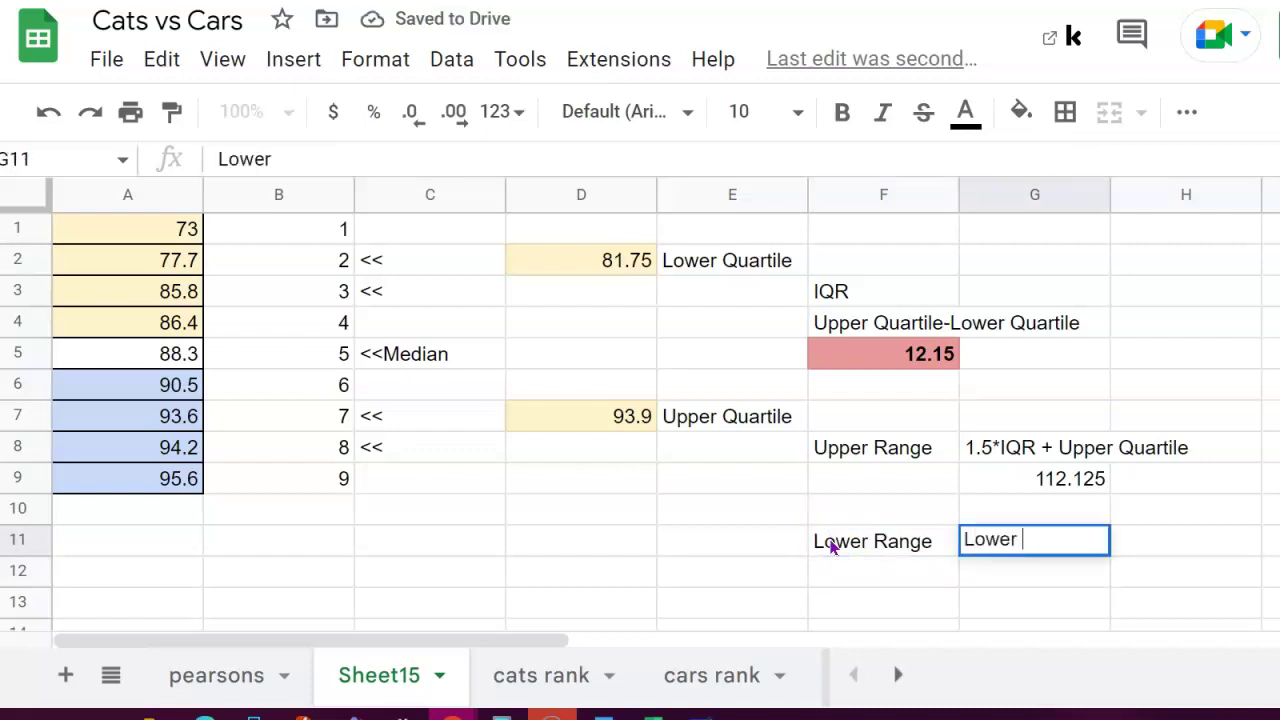
pyautogui.write('Quartile - 1.5')
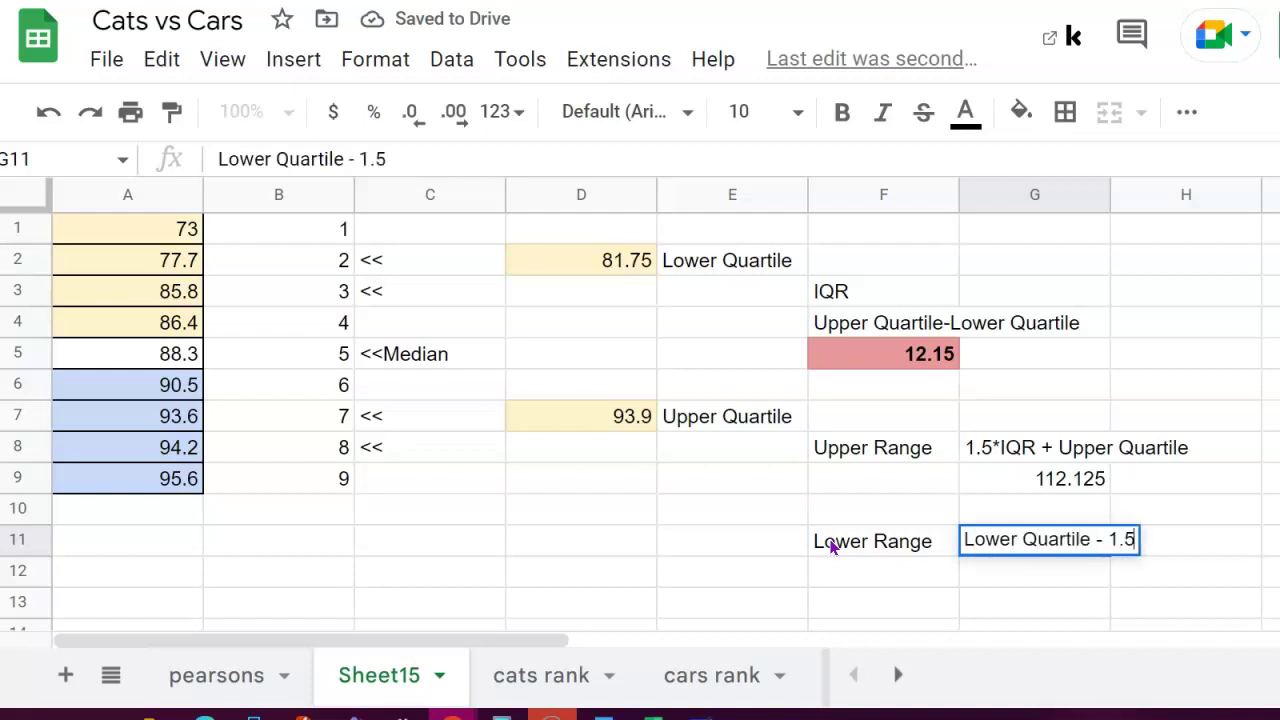
pyautogui.write('*IQR')
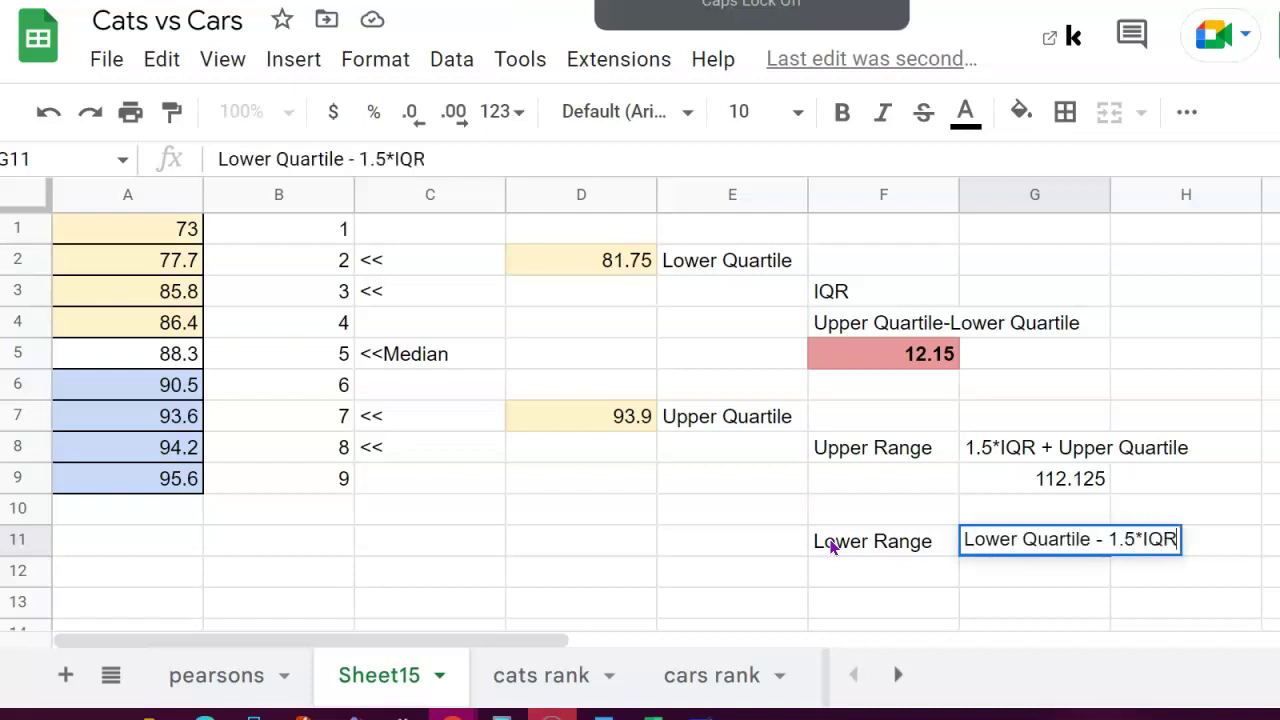
pyautogui.scroll(-1, 985, 580)
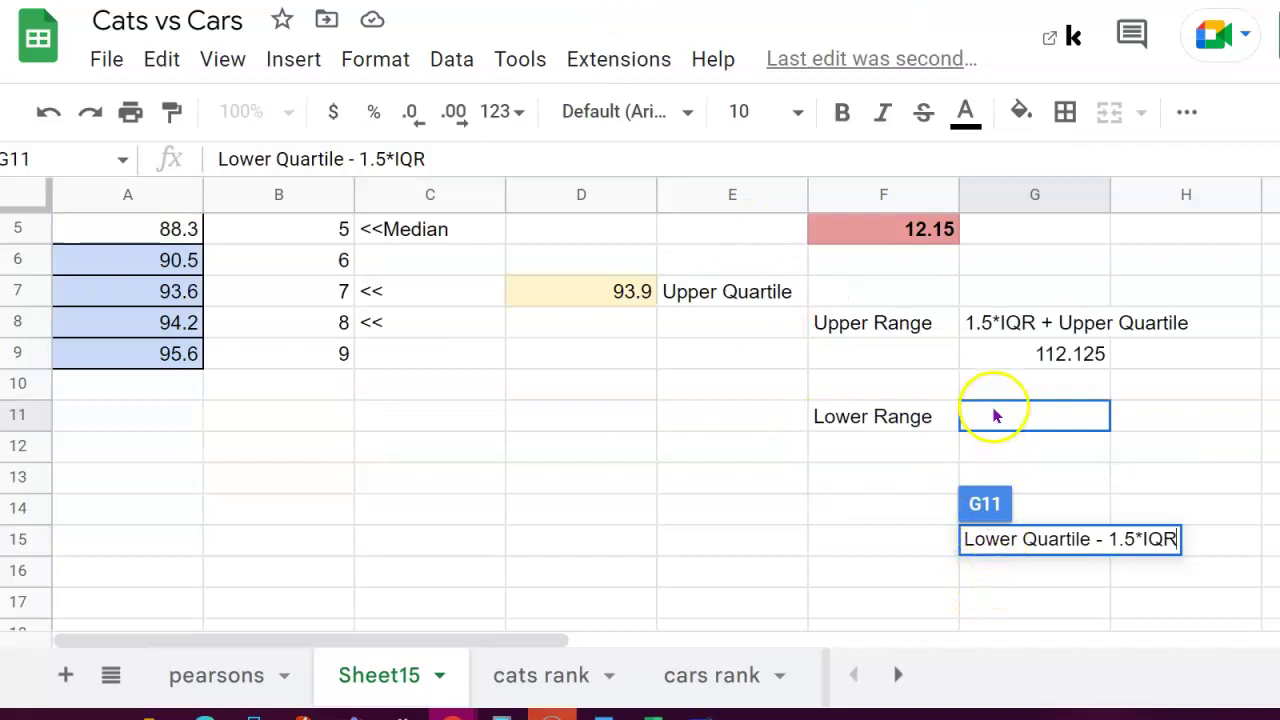
pyautogui.scroll(1, 994, 460)
pyautogui.press('Return')
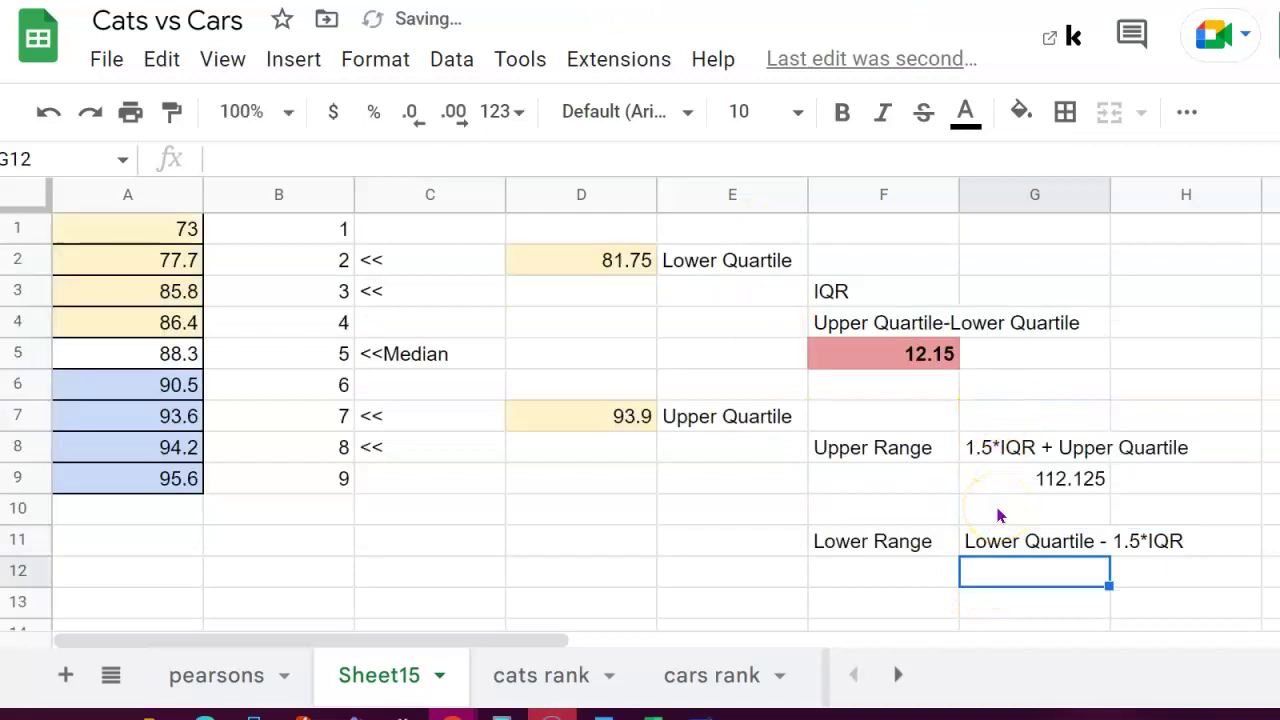
# - Calculate the lower range in G12 with the formula =D2-1.5*F5, using the lower quartile and the interquartile range
pyautogui.write('=')
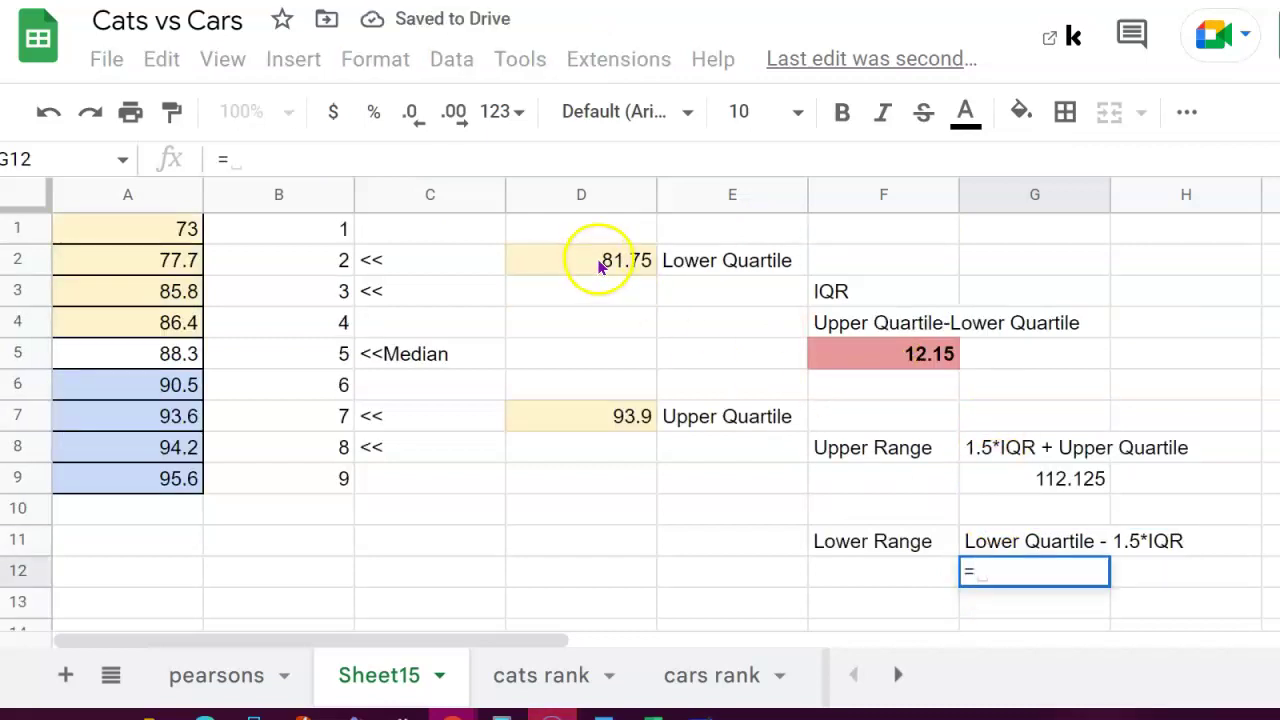
pyautogui.click(600, 263)
pyautogui.write('-')
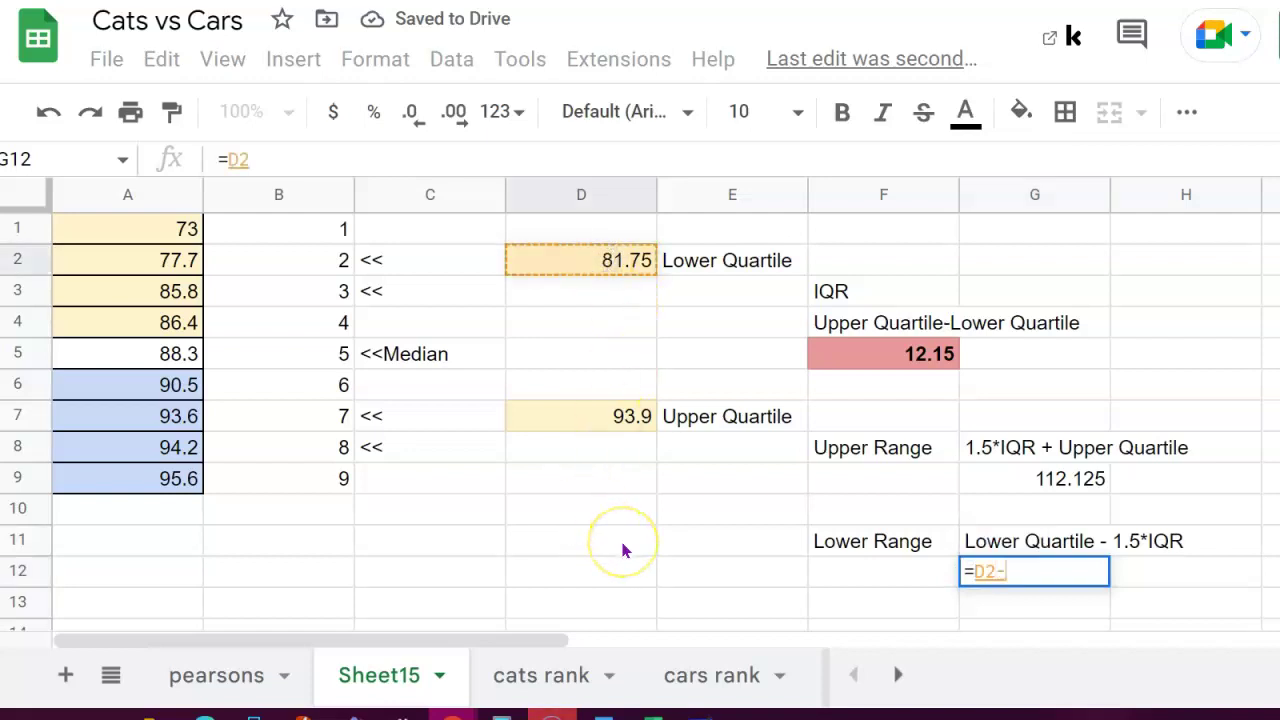
pyautogui.write('1.5*')
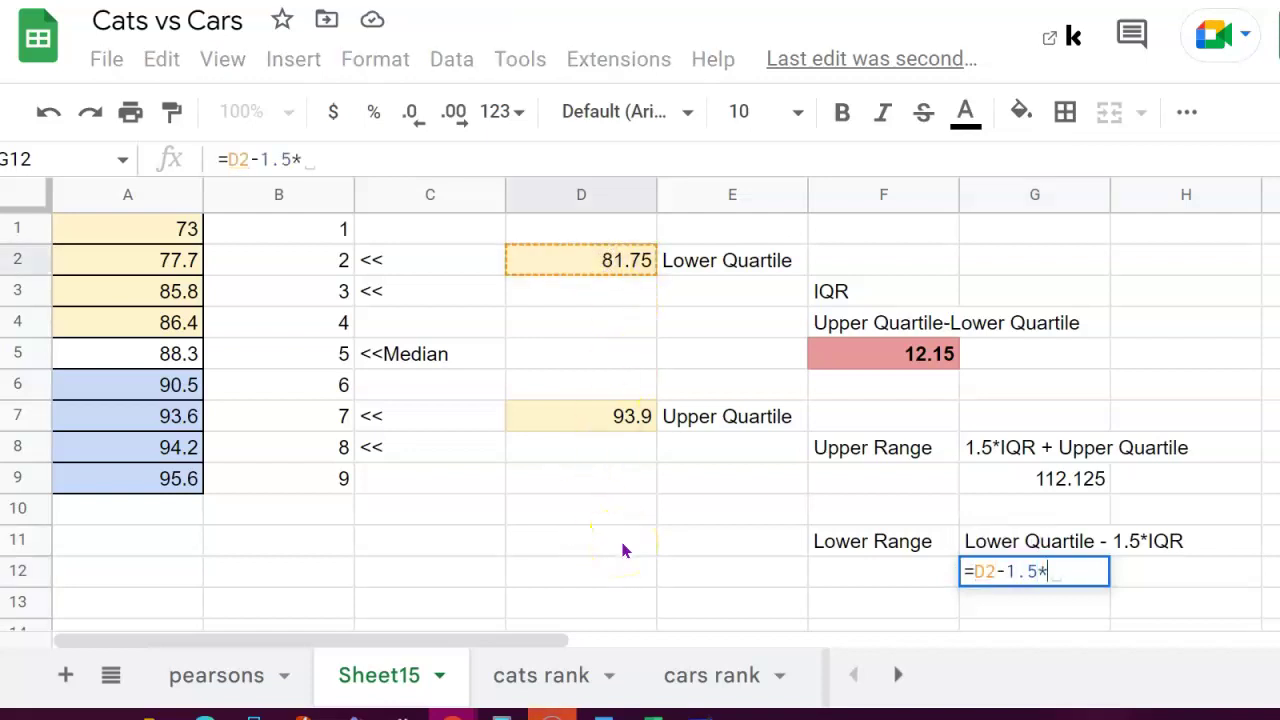
pyautogui.write('F4')
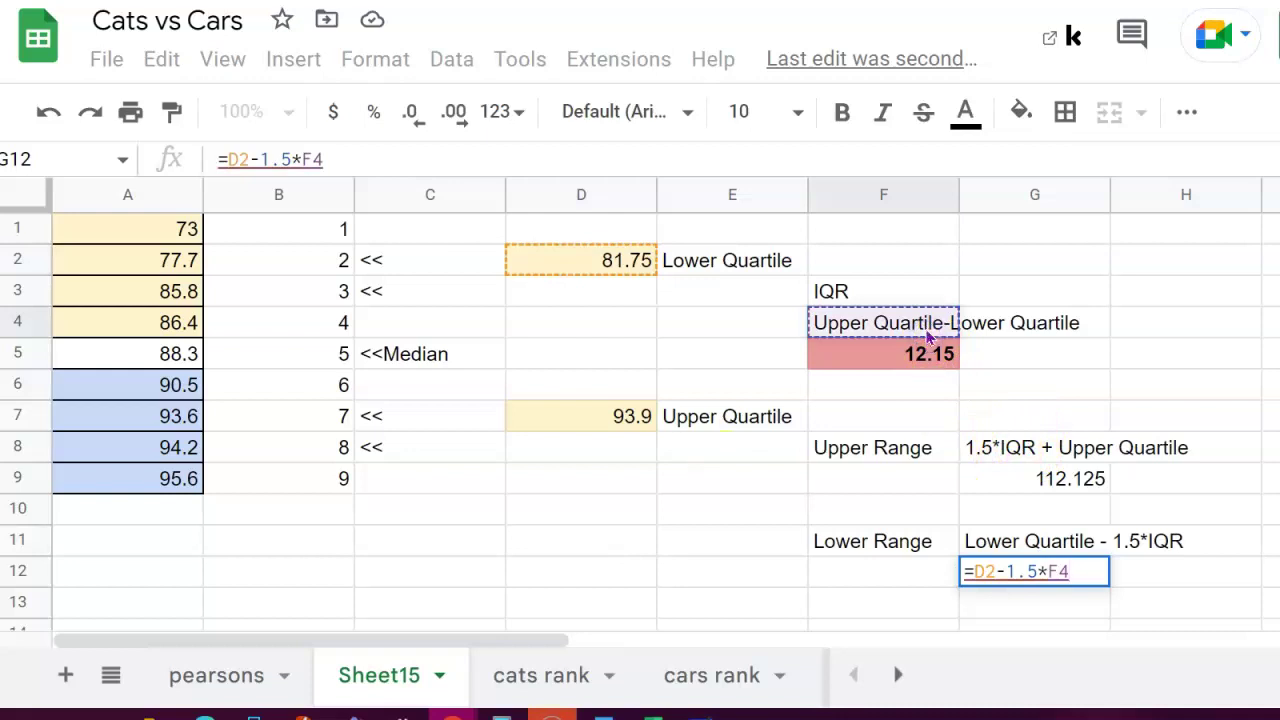
pyautogui.press('BackSpace')
pyautogui.write('5')
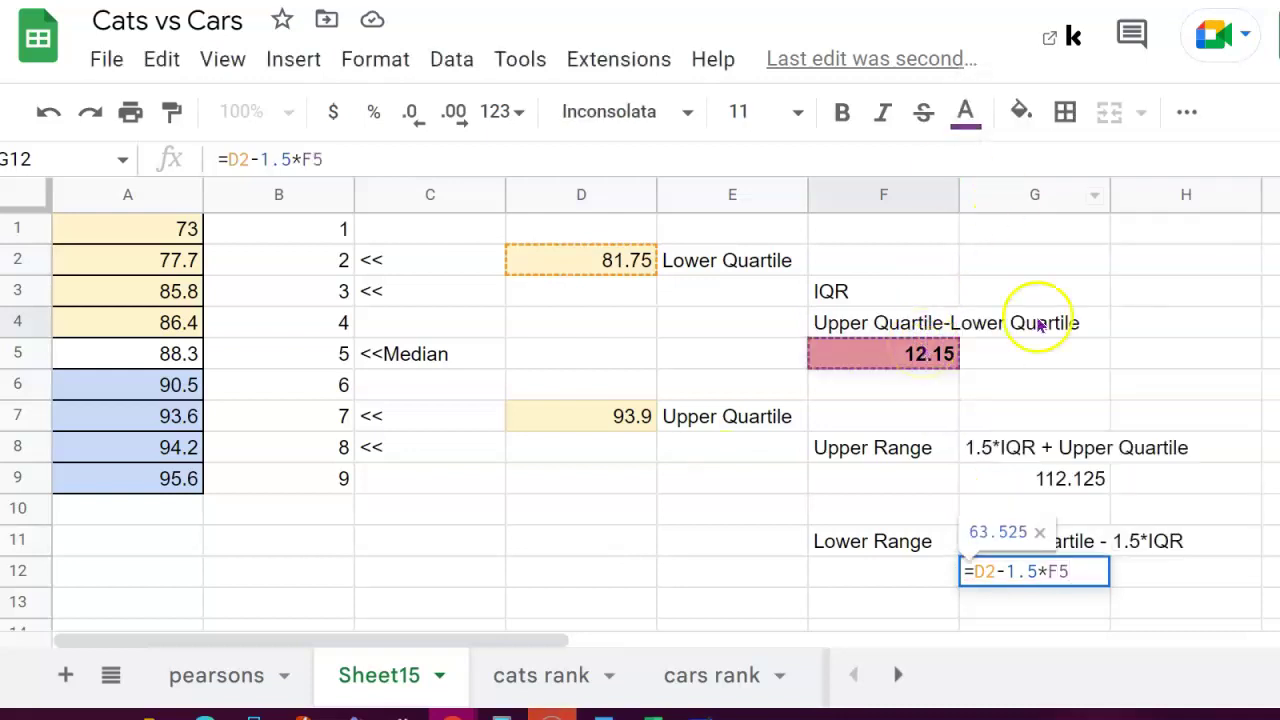
pyautogui.press('Return')
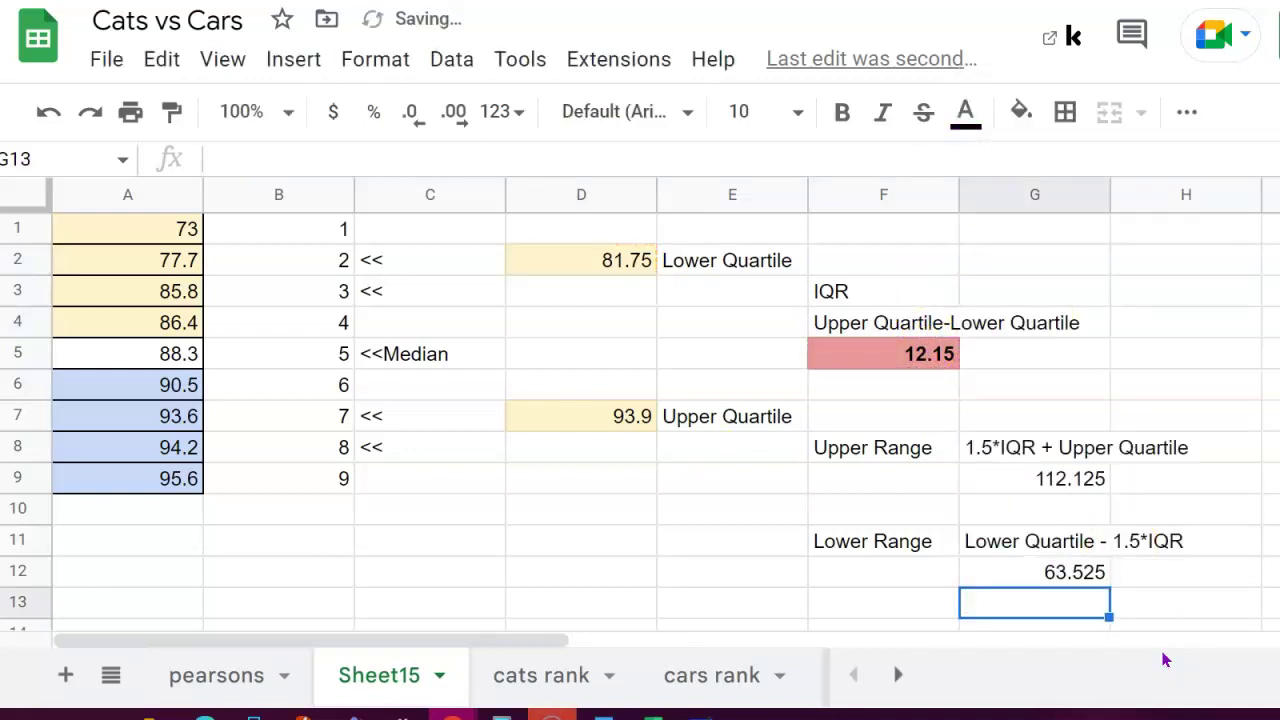
# - Compare the data values in A1:A9 with the upper range in G9 and the lower range in G12 to check for outliers
pyautogui.click(1200, 580)
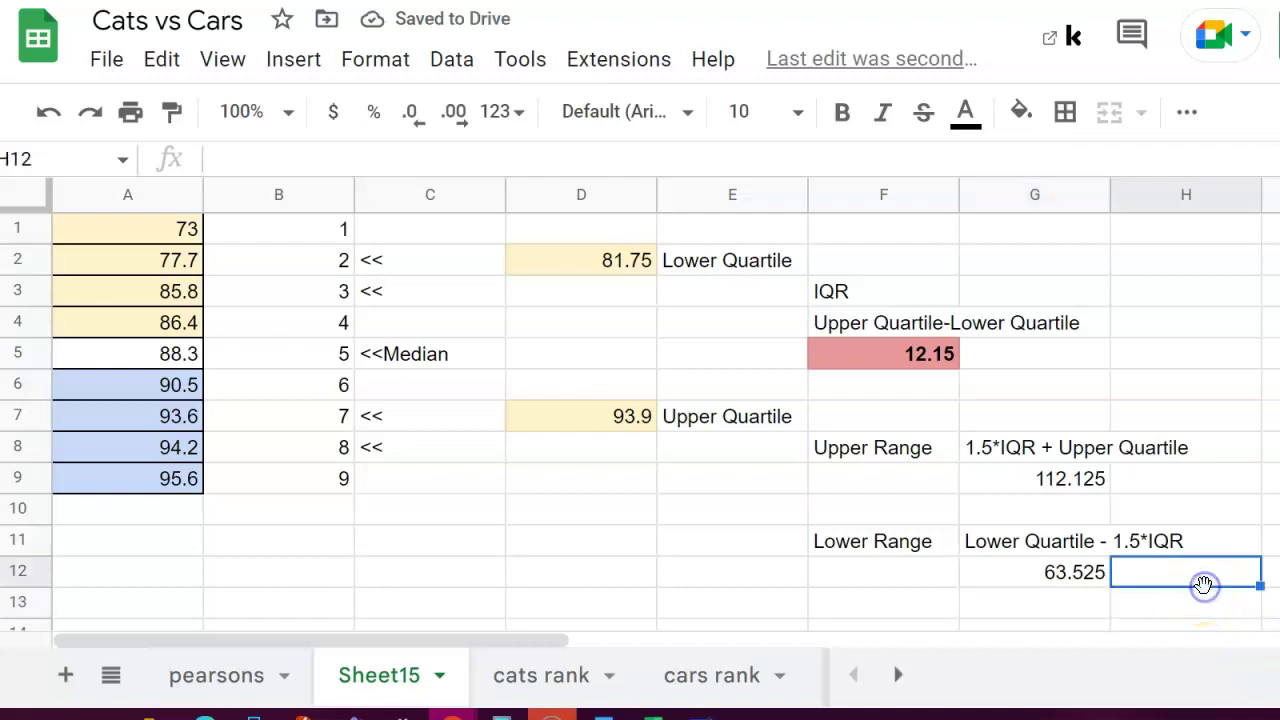
pyautogui.click(1068, 487)
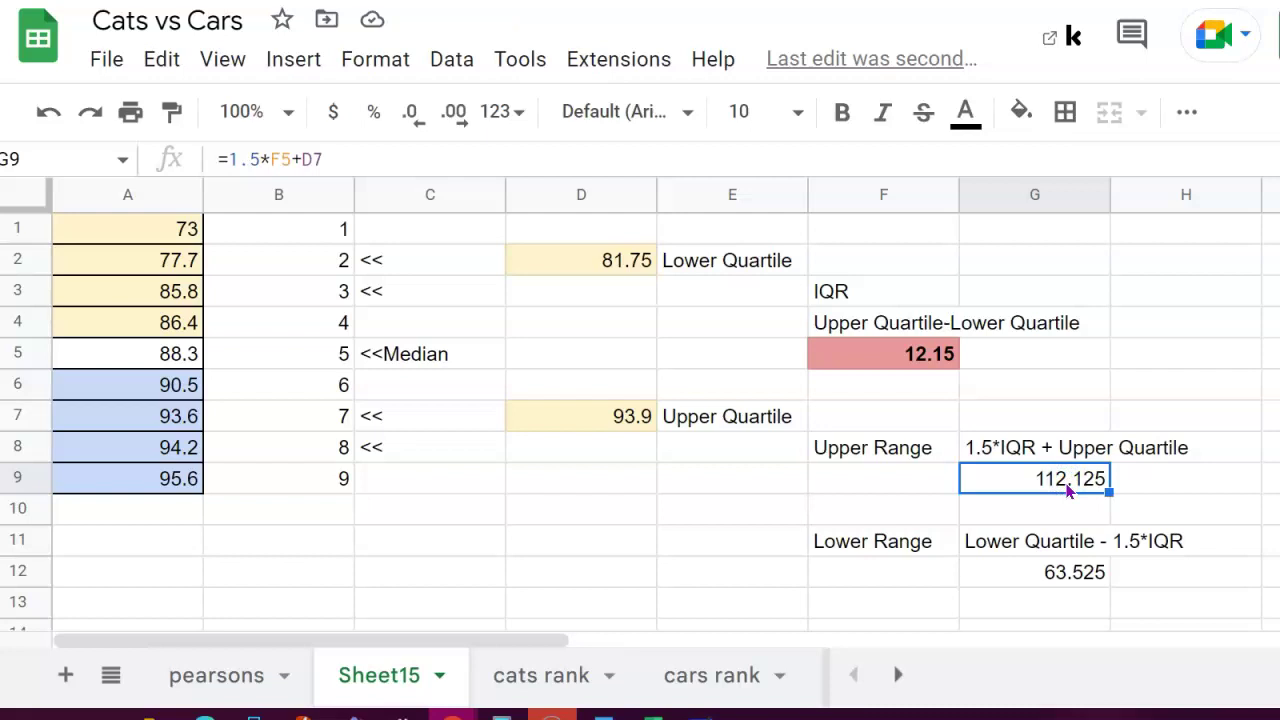
pyautogui.click(1069, 588)
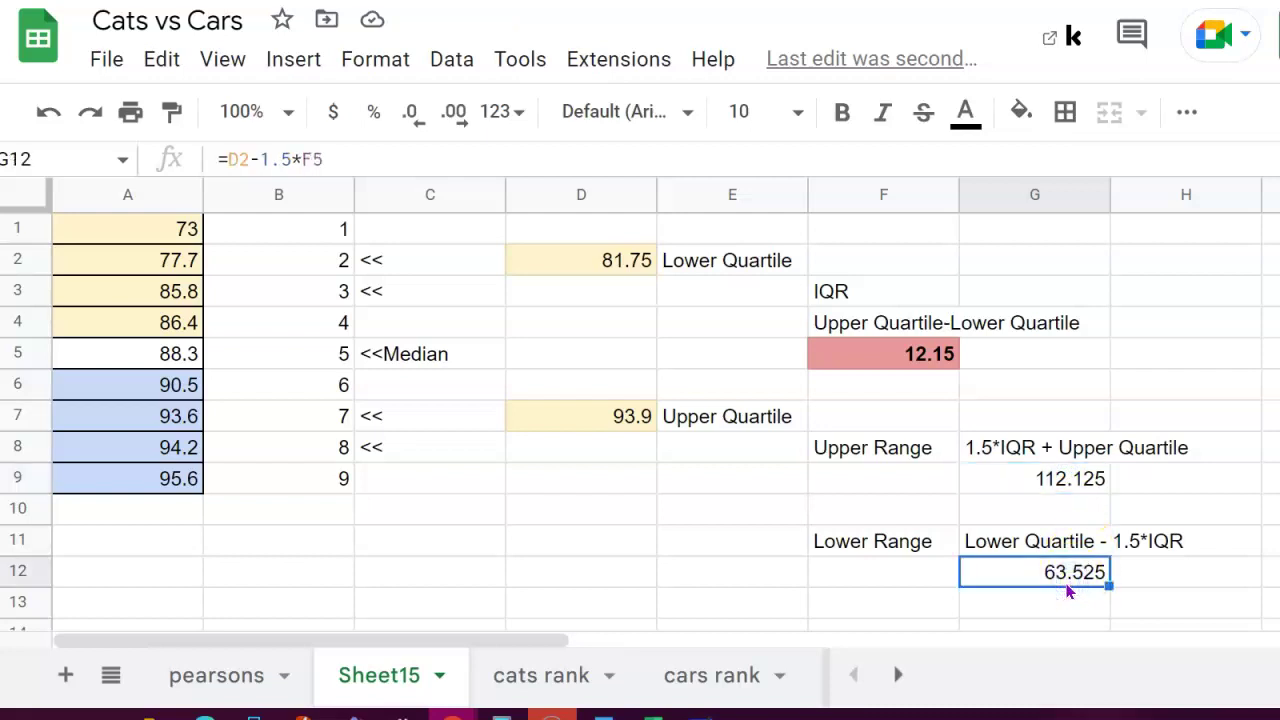
pyautogui.moveTo(186, 227); pyautogui.dragTo(168, 488)
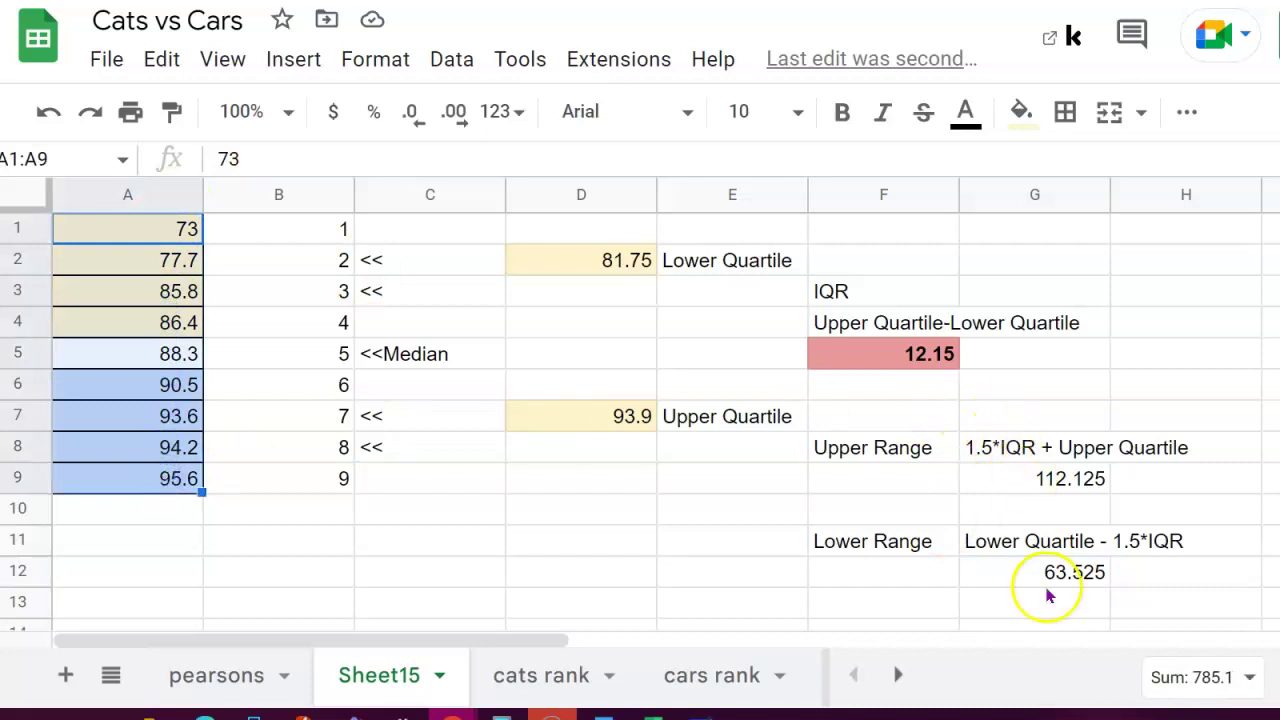
pyautogui.click(626, 505)
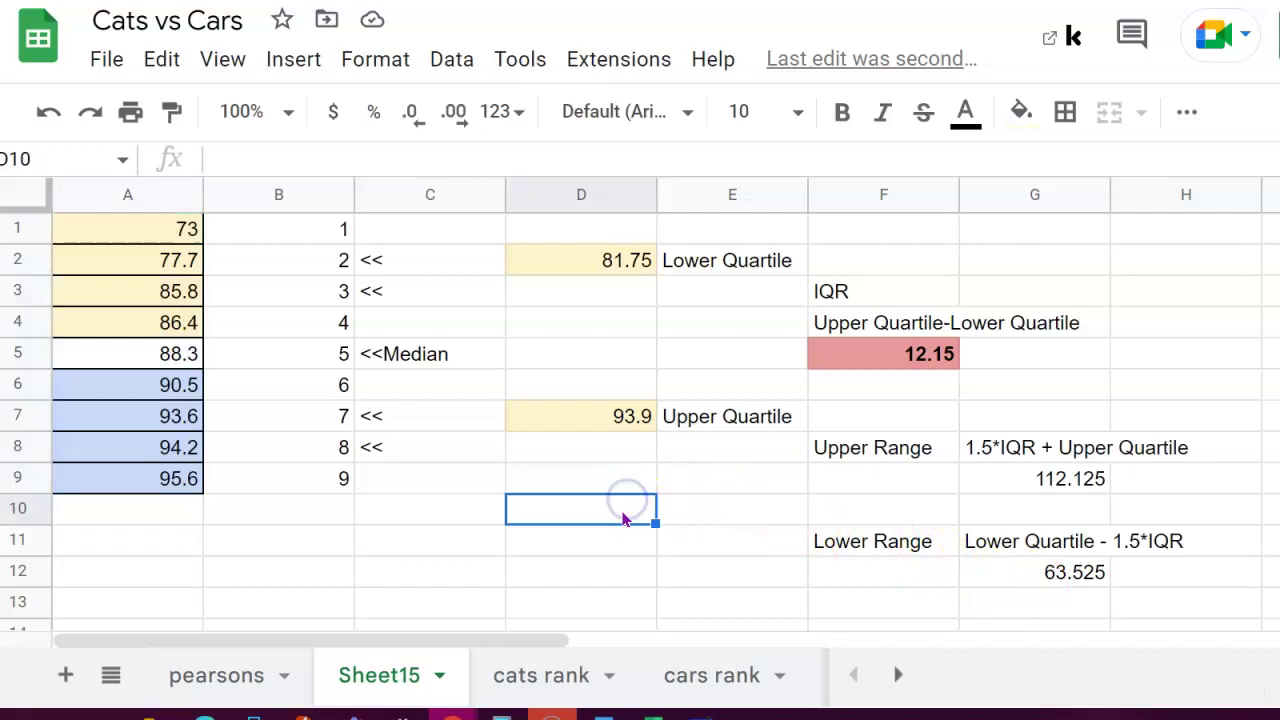